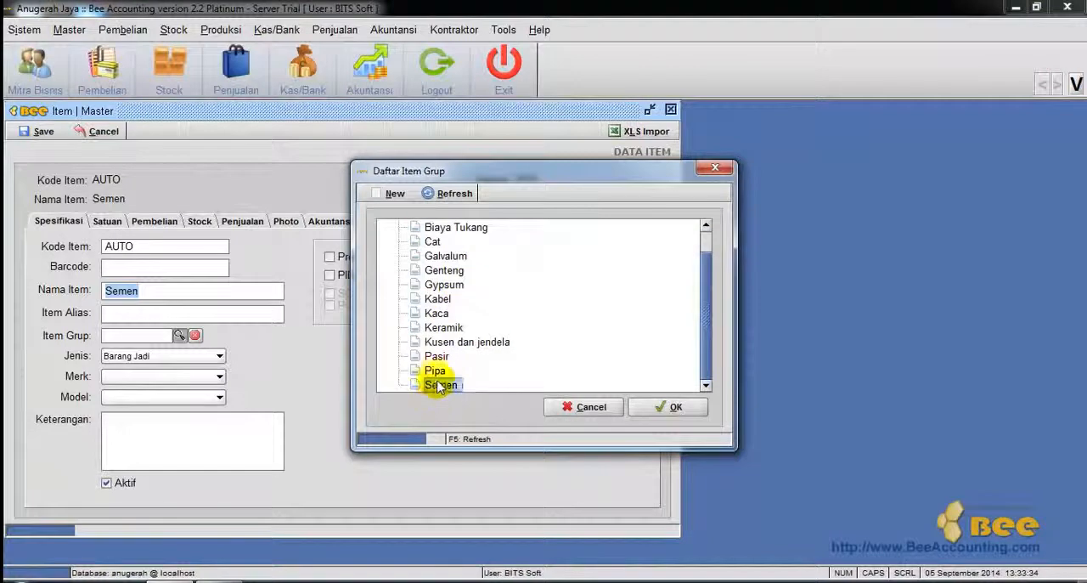
Set the Semen item's type to Barang Jadi and its first unit to KG.
{"action": "left_click", "coordinate": [217, 356]}
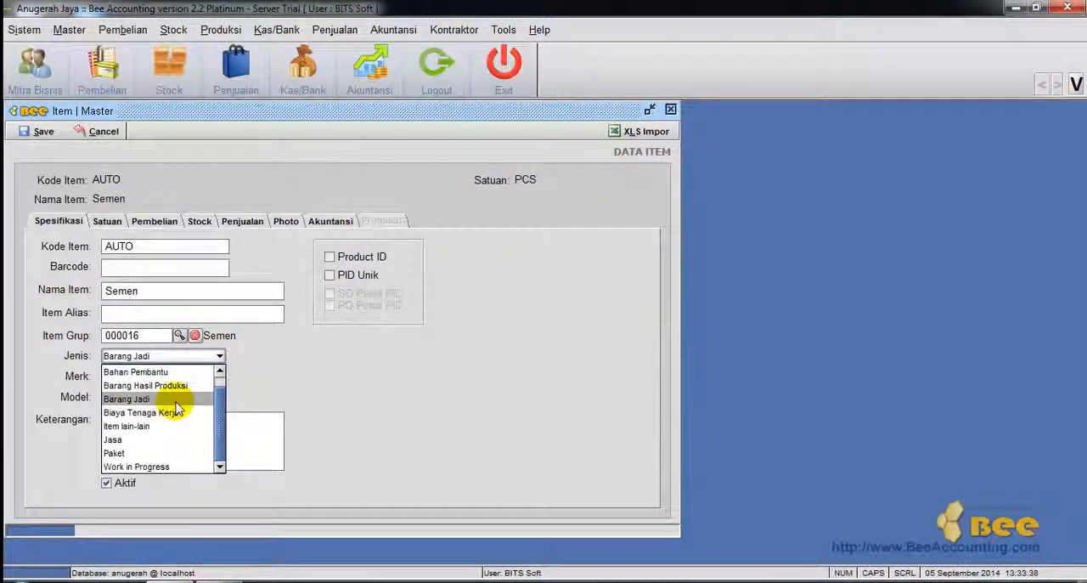
{"action": "left_click", "coordinate": [174, 399]}
{"action": "left_click", "coordinate": [108, 223]}
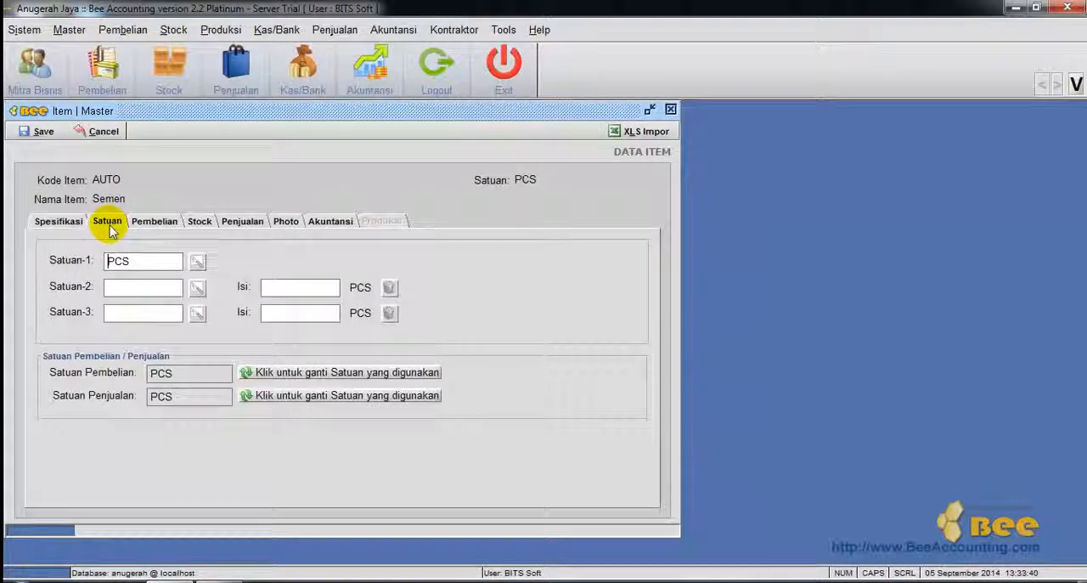
{"action": "double_click", "coordinate": [119, 261]}
{"action": "type", "text": "KG"}
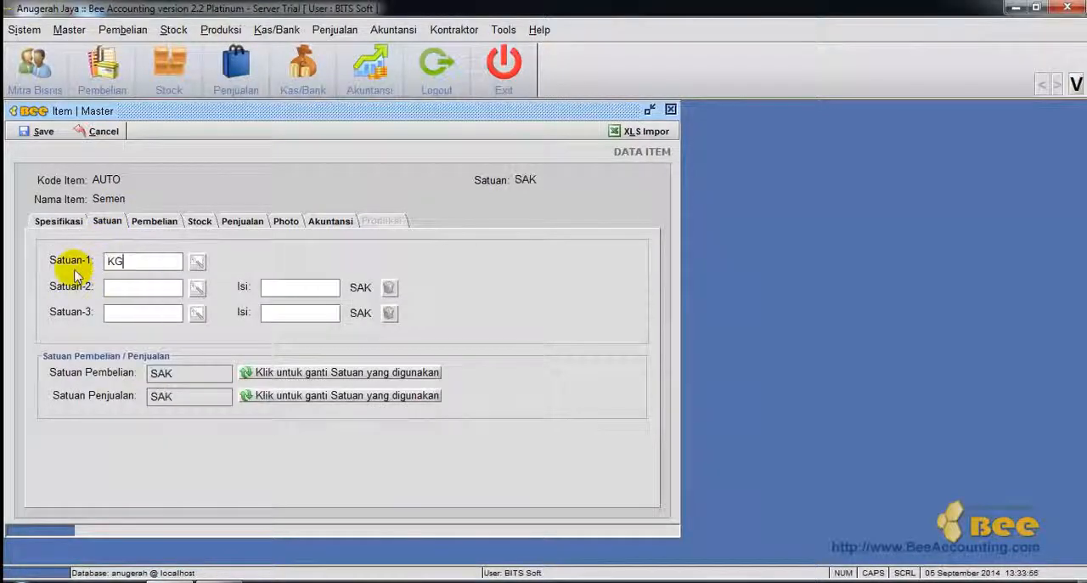
Add SAK as the second unit containing 50 KG and use SAK as the purchase and sales unit.
{"action": "left_click", "coordinate": [119, 286]}
{"action": "type", "text": "SAK"}
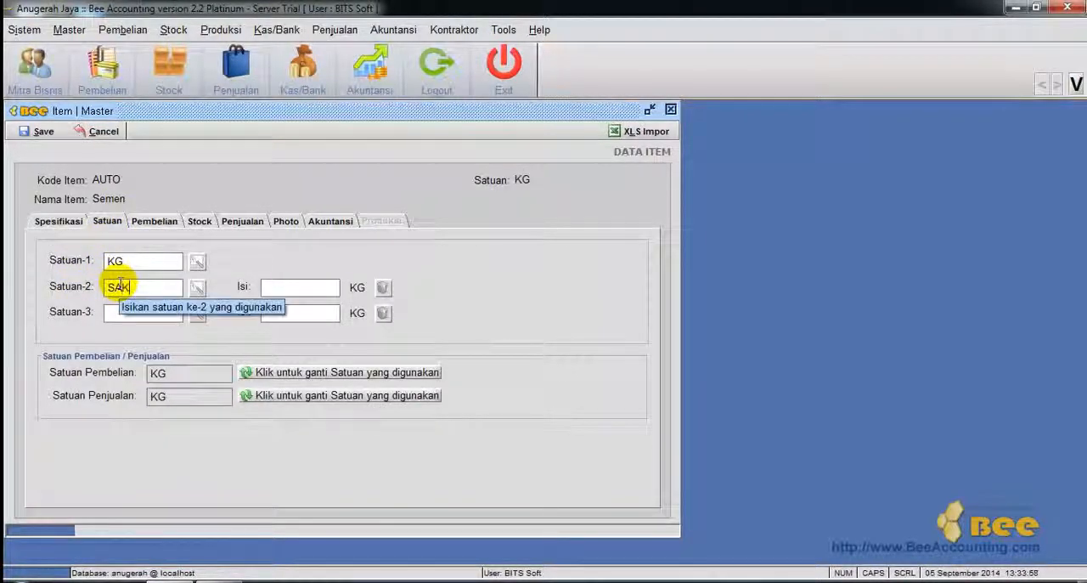
{"action": "left_click", "coordinate": [305, 291]}
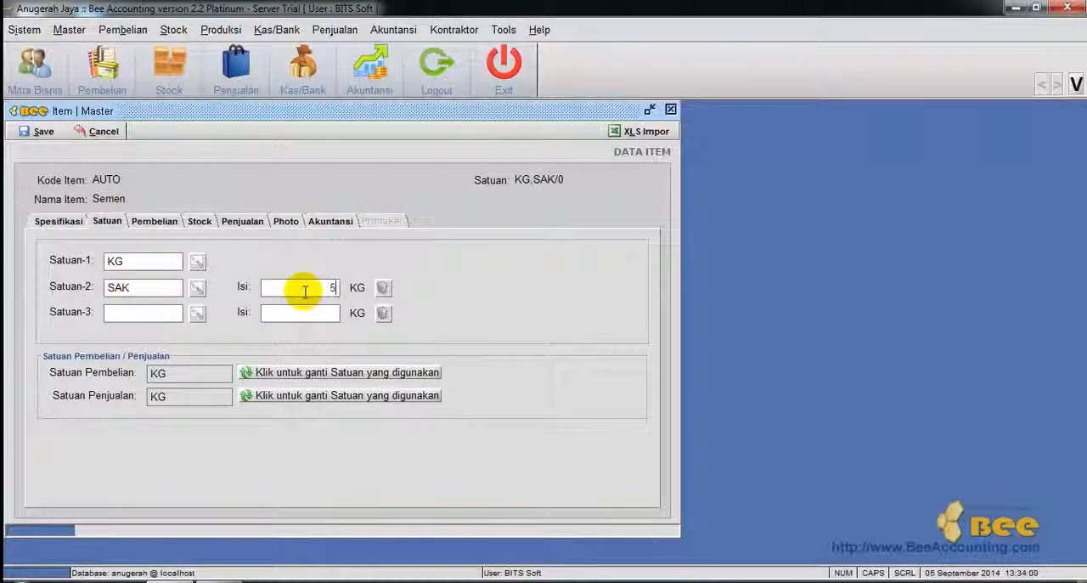
{"action": "key", "text": "BackSpace"}
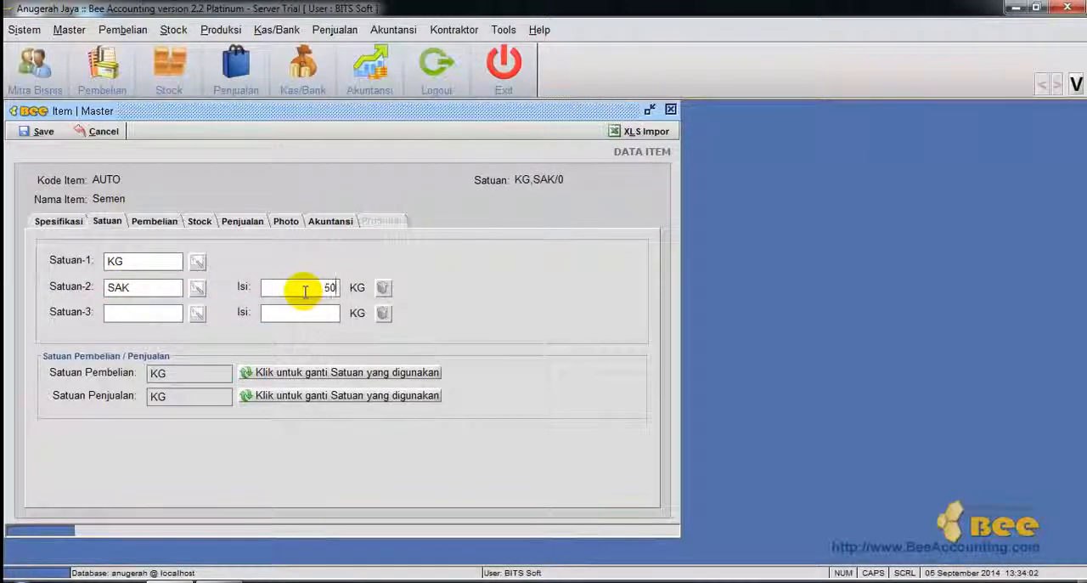
{"action": "key", "text": "Tab"}
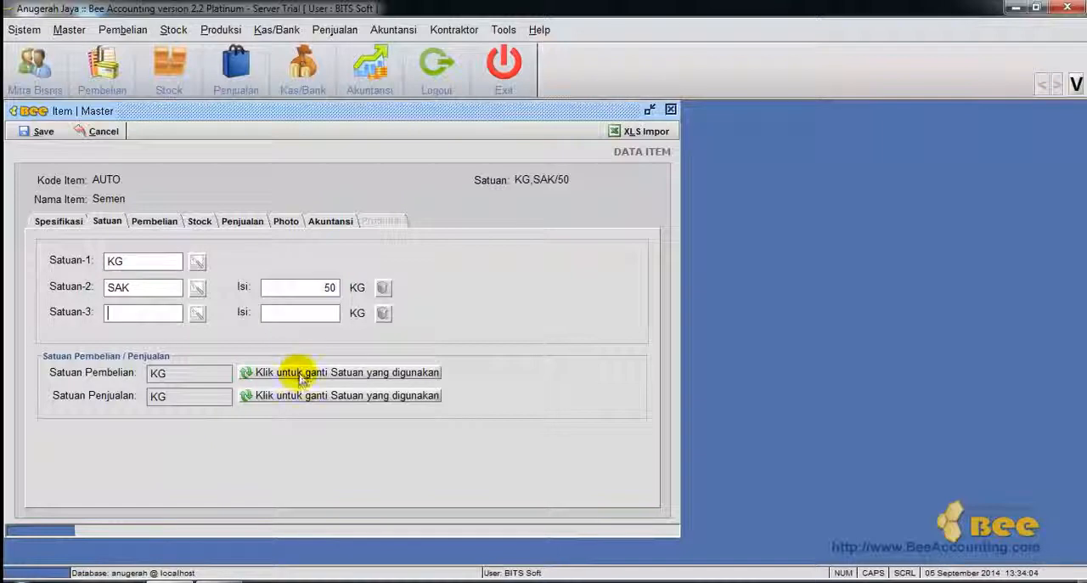
{"action": "left_click", "coordinate": [281, 400]}
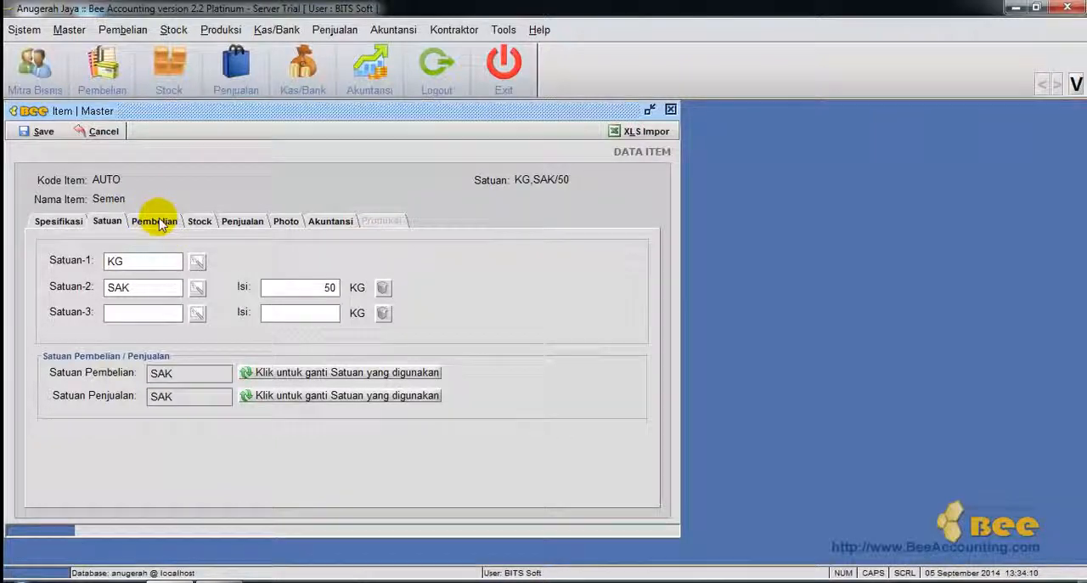
Select Pajak Pertambahan Nilai as both the purchase tax and the sales tax of the Semen item.
{"action": "left_click", "coordinate": [160, 223]}
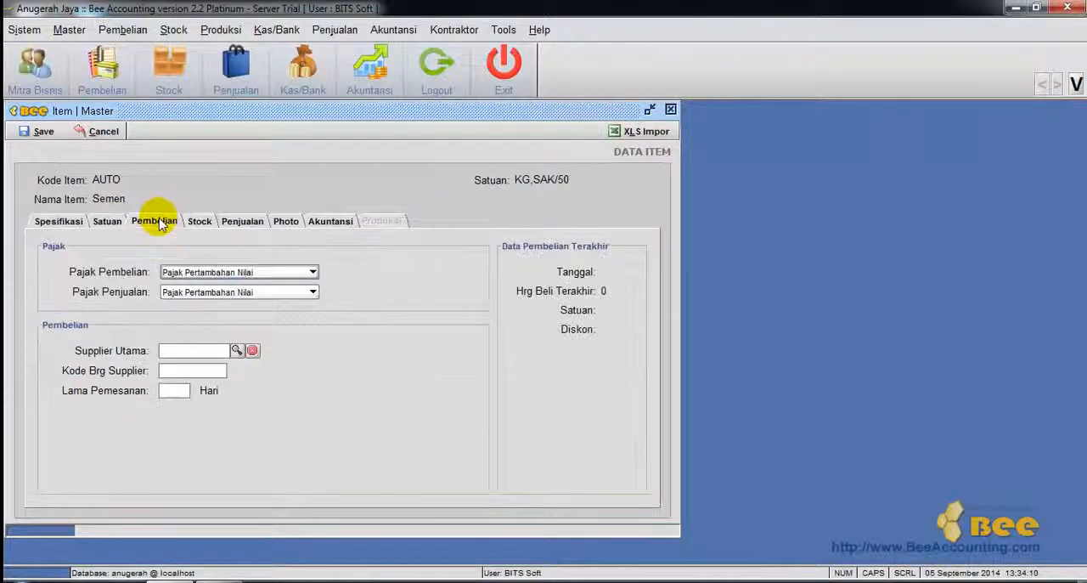
{"action": "left_click", "coordinate": [226, 273]}
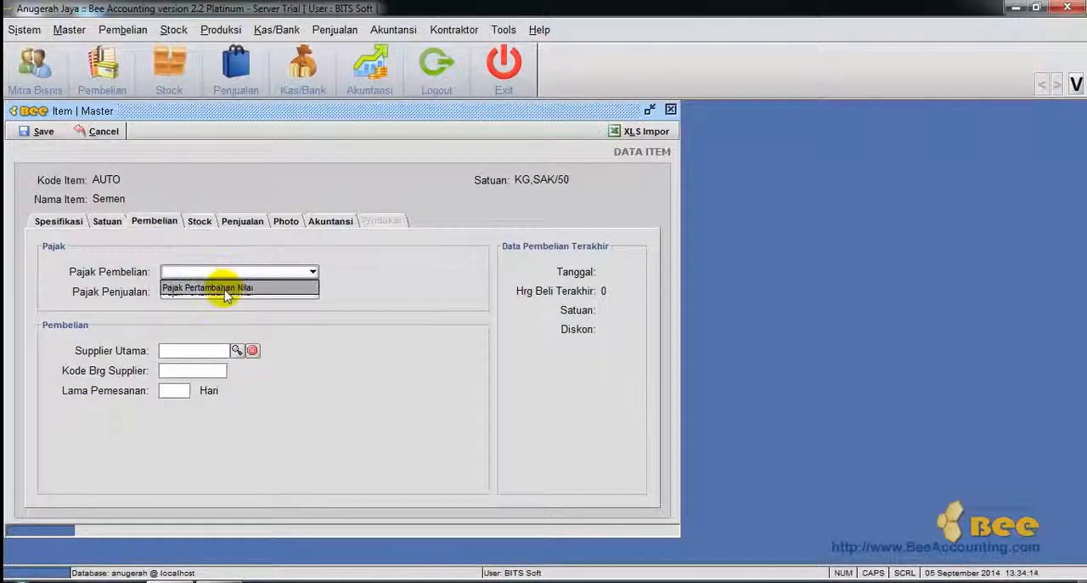
{"action": "left_click", "coordinate": [223, 289]}
{"action": "left_click", "coordinate": [225, 293]}
{"action": "left_click", "coordinate": [224, 306]}
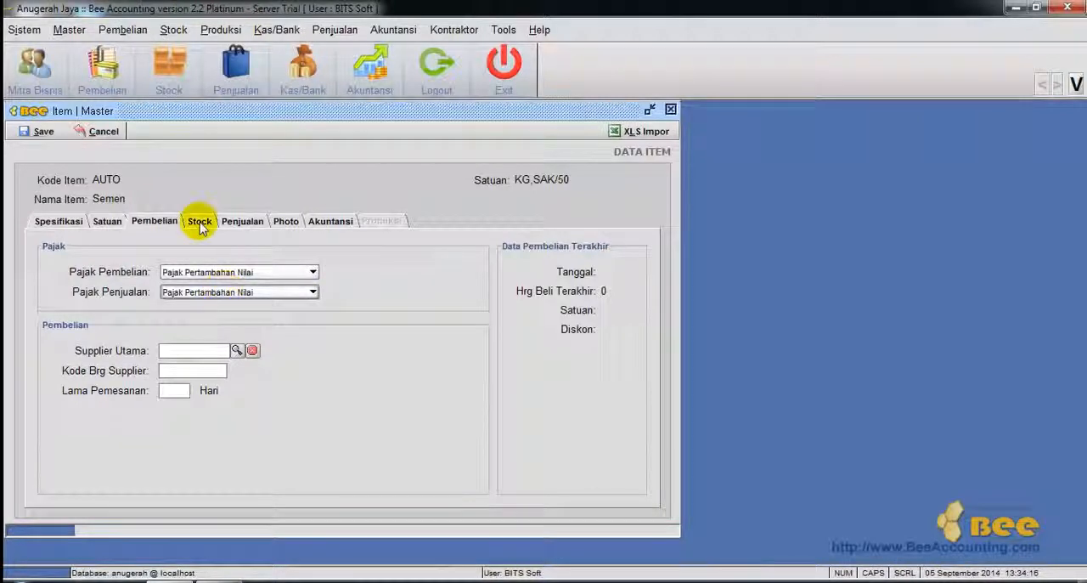
Create stock cards for the Semen item in all warehouses.
{"action": "left_click", "coordinate": [195, 223]}
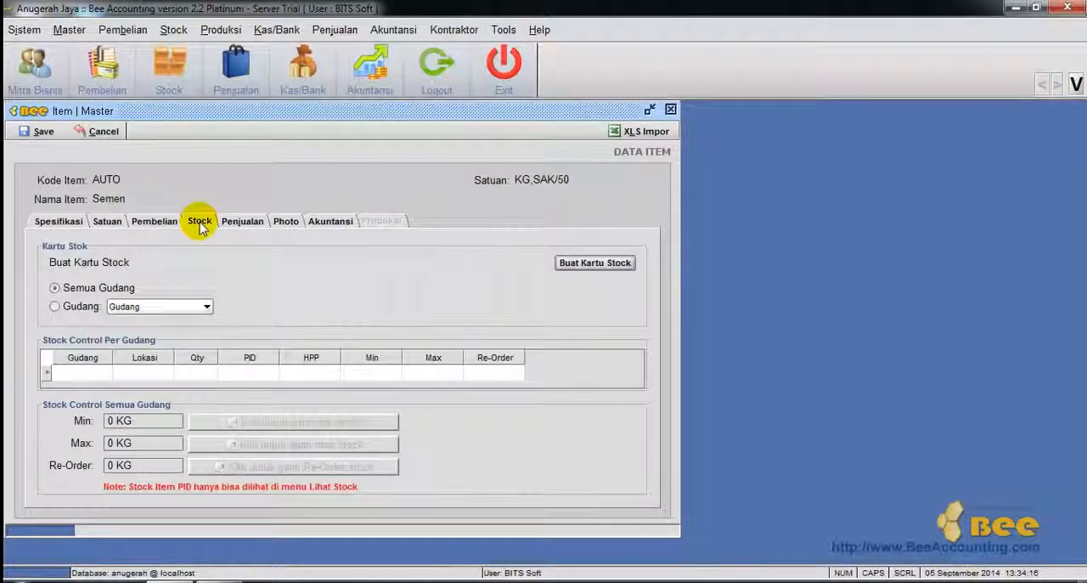
{"action": "left_click", "coordinate": [594, 264]}
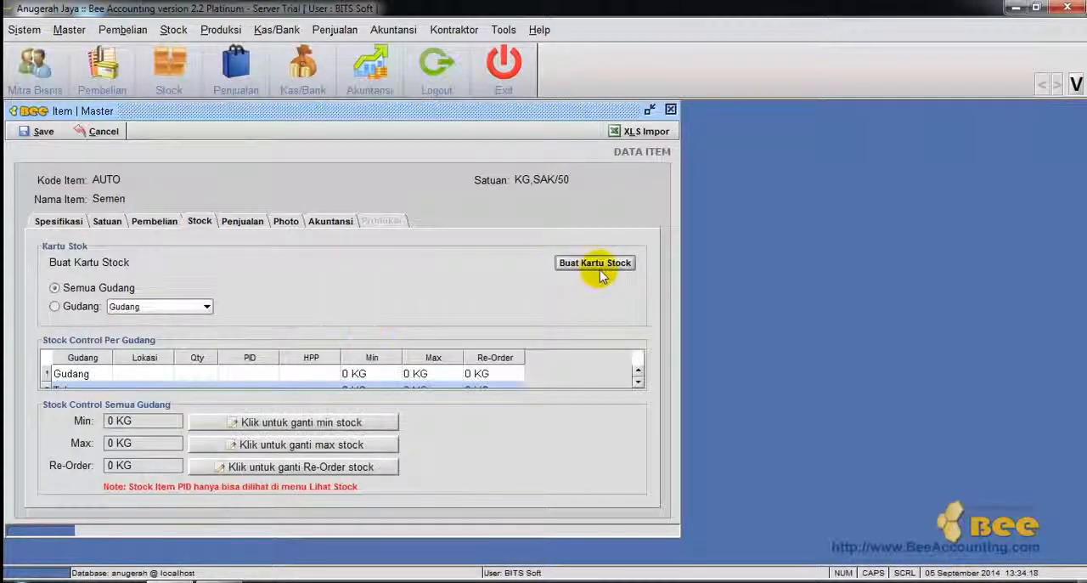
Set the minimum stock across all warehouses to 10 SAK and open the maximum stock quantity for editing.
{"action": "left_click", "coordinate": [293, 424]}
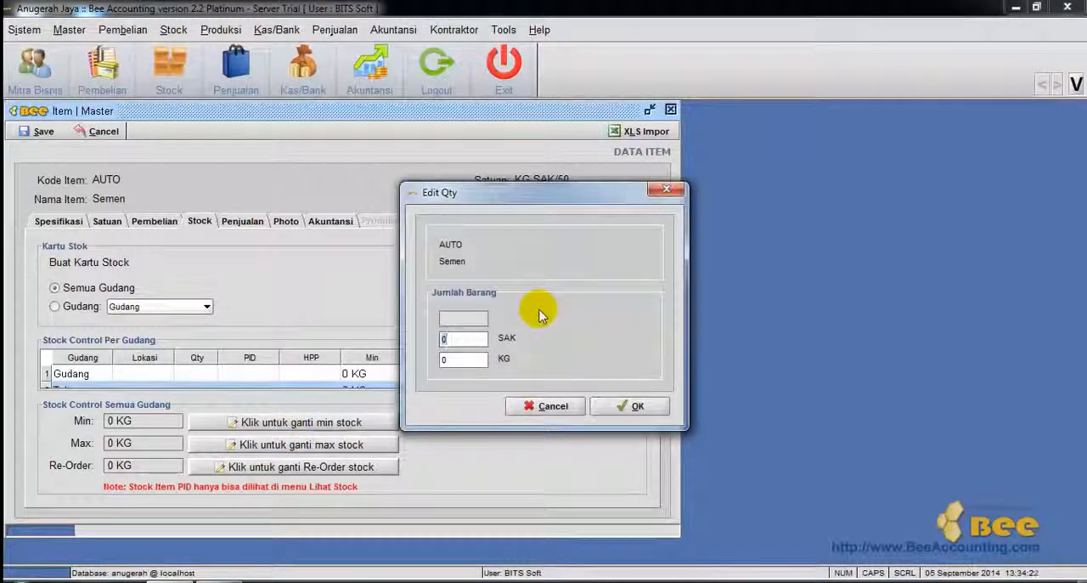
{"action": "type", "text": "10"}
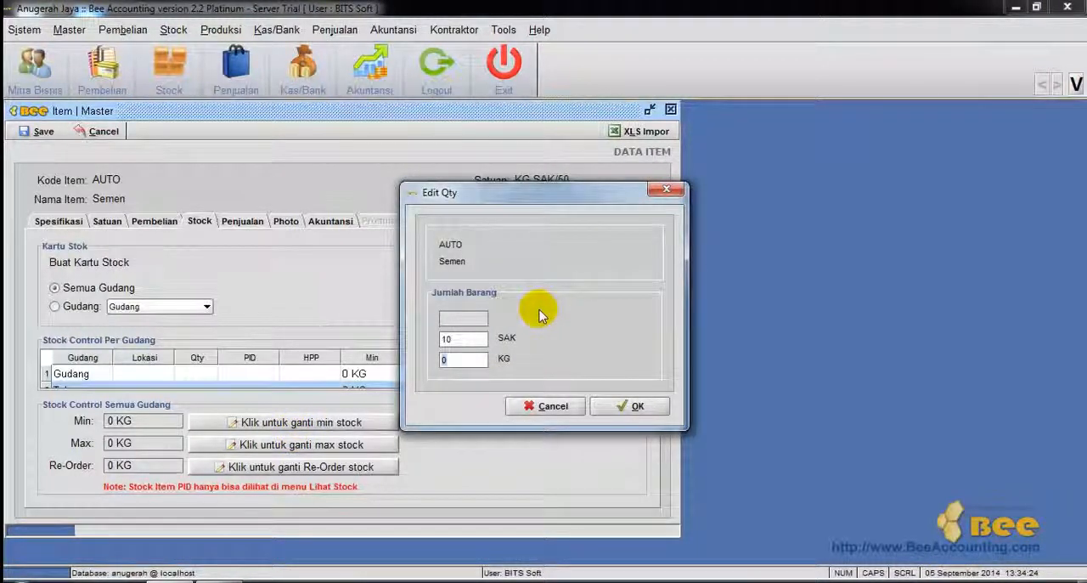
{"action": "left_click", "coordinate": [605, 407]}
{"action": "left_click", "coordinate": [299, 448]}
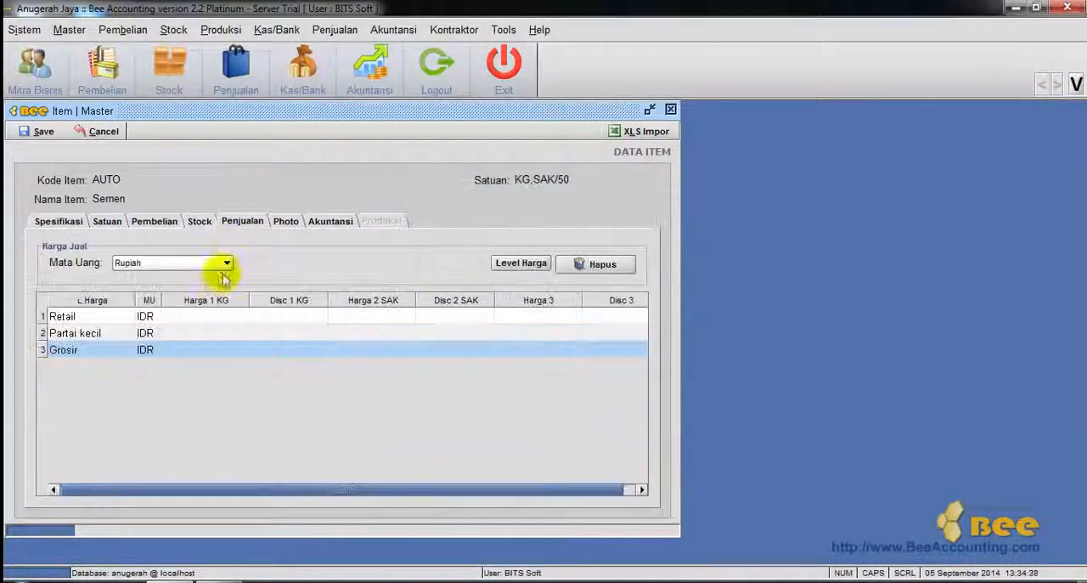
Set the Semen item's Retail selling price per KG to 75,000.
{"action": "left_click", "coordinate": [211, 317]}
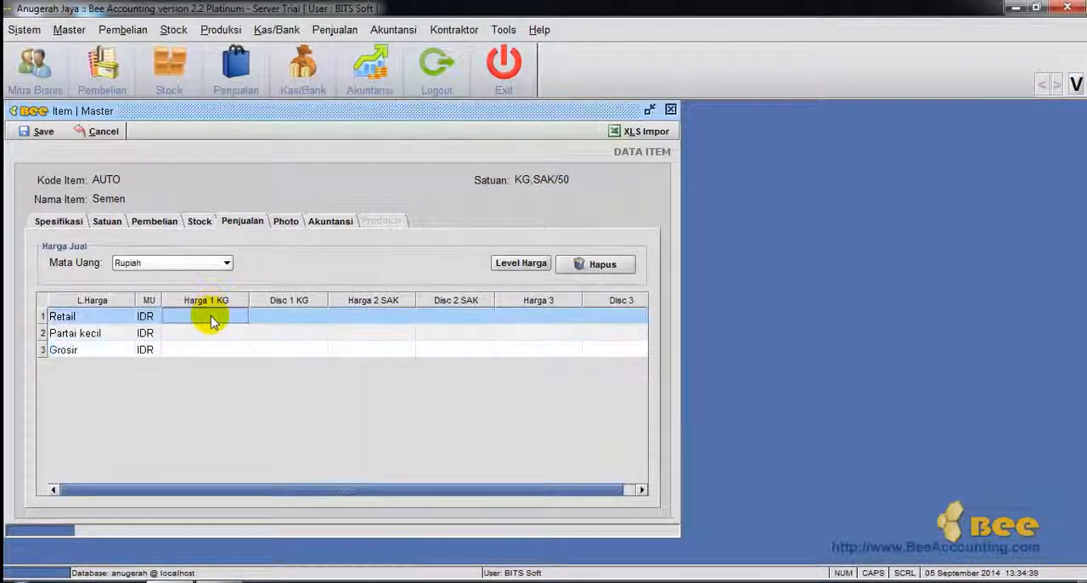
{"action": "type", "text": "75,000"}
{"action": "key", "text": "Return"}
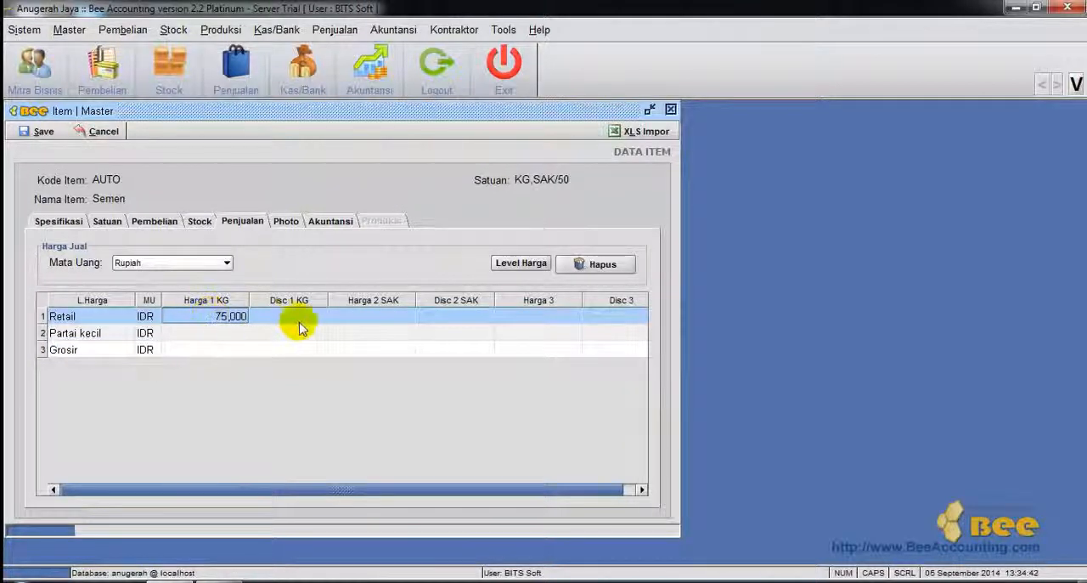
Change the Semen item's inventory account to Persediaan Bahan Baku, filtering the accounts by the Persediaan classification.
{"action": "left_click", "coordinate": [292, 219]}
{"action": "left_click", "coordinate": [322, 220]}
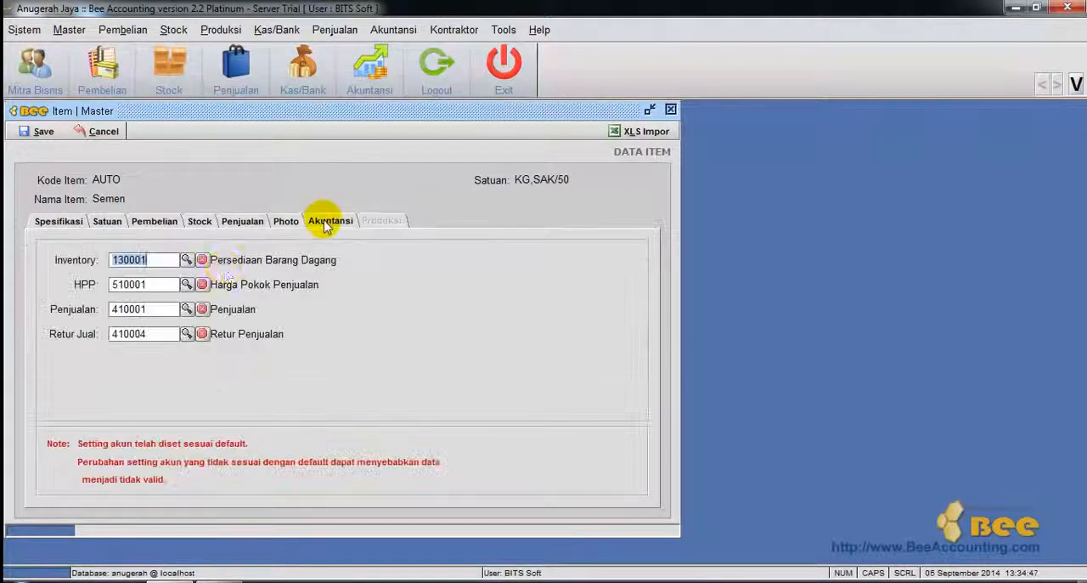
{"action": "left_click", "coordinate": [187, 259]}
{"action": "left_click", "coordinate": [489, 194]}
{"action": "left_click", "coordinate": [487, 200]}
{"action": "left_click", "coordinate": [486, 195]}
{"action": "left_click", "coordinate": [491, 279]}
{"action": "left_click", "coordinate": [459, 128]}
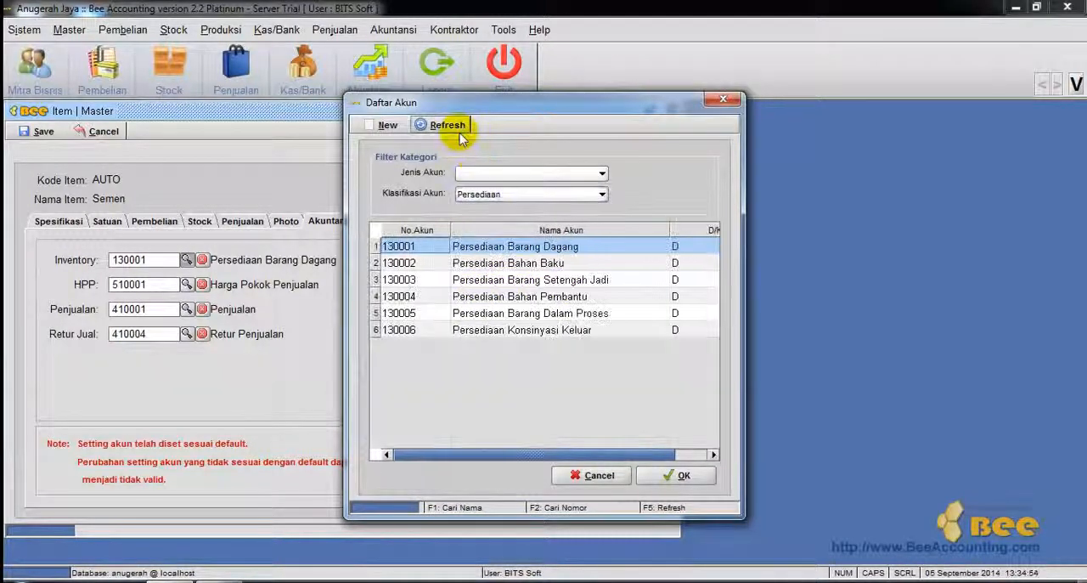
{"action": "double_click", "coordinate": [534, 263]}
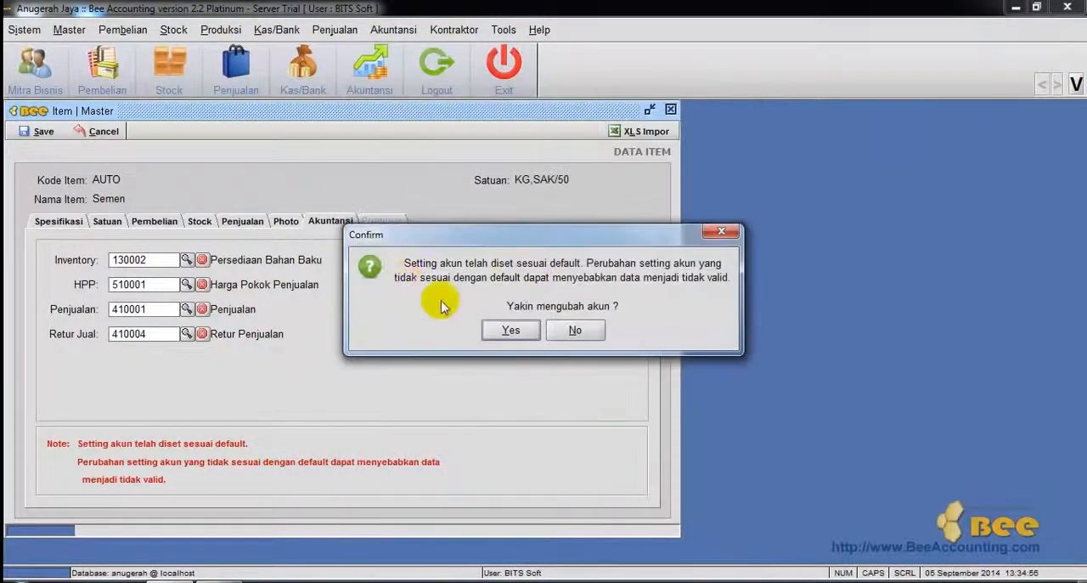
{"action": "left_click", "coordinate": [508, 330]}
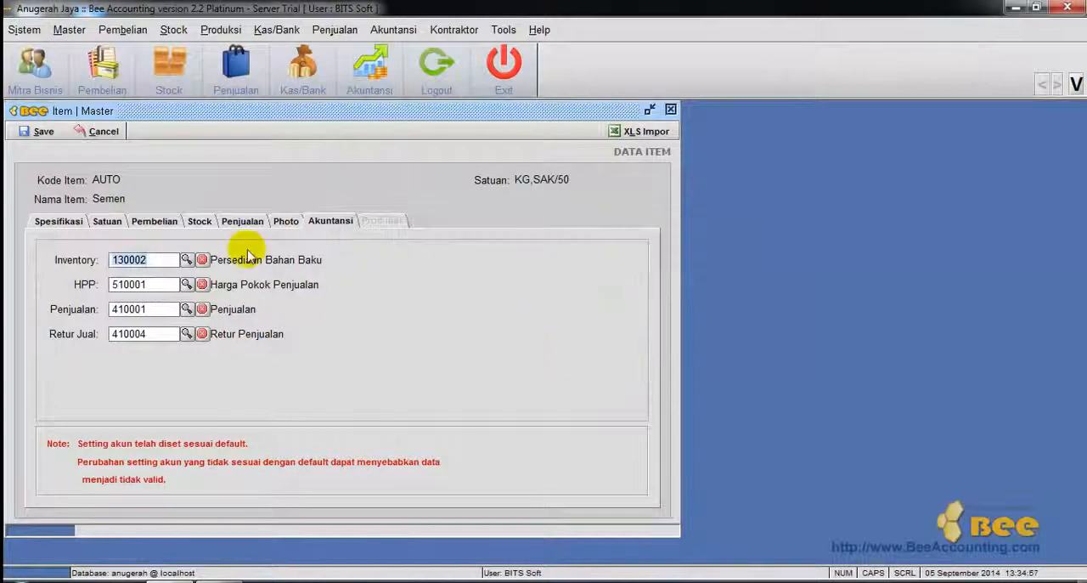
Save the Semen item and close the item form.
{"action": "left_click", "coordinate": [42, 136]}
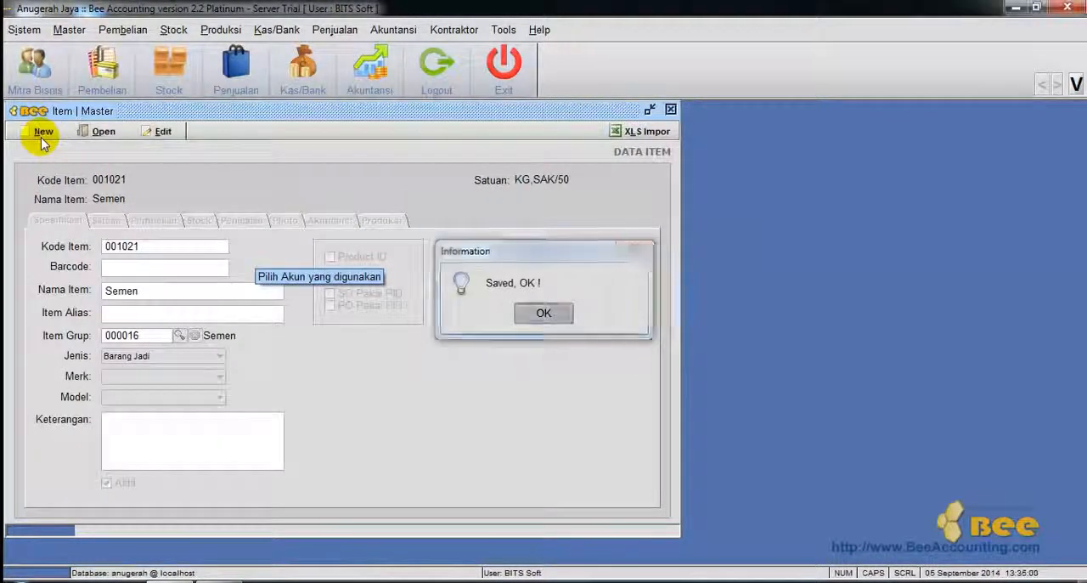
{"action": "key", "text": "Return"}
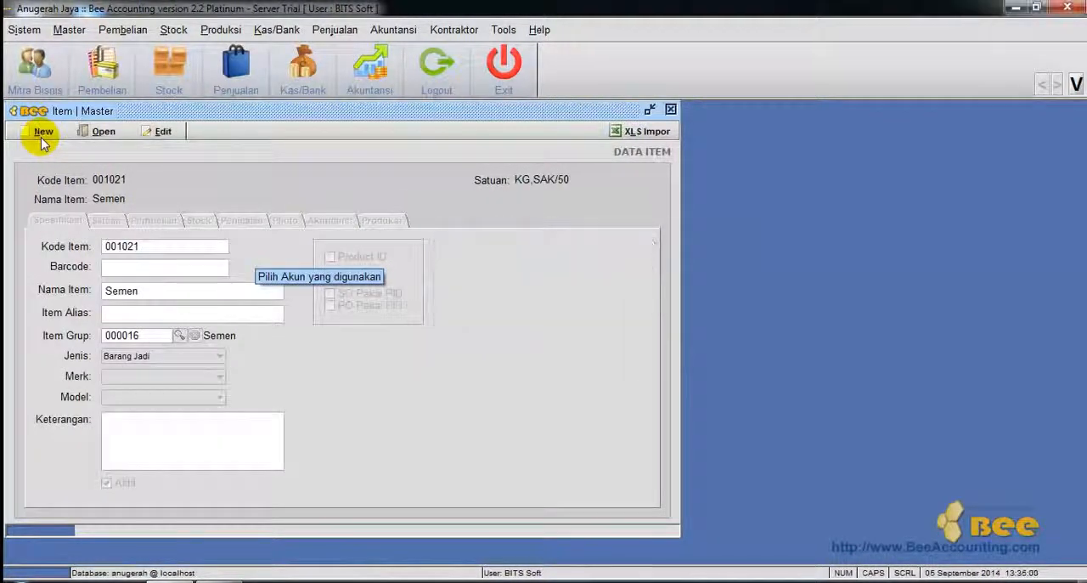
{"action": "left_click", "coordinate": [671, 112]}
Create a new master item named Batu Bata Metah, leaving its barcode empty.
{"action": "left_click", "coordinate": [72, 28]}
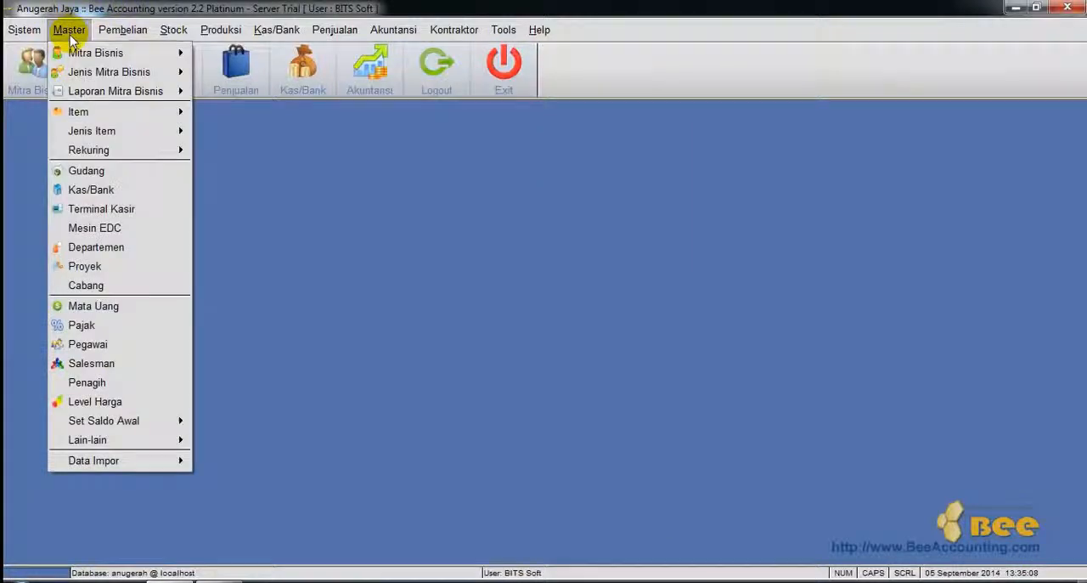
{"action": "mouse_move", "coordinate": [104, 112]}
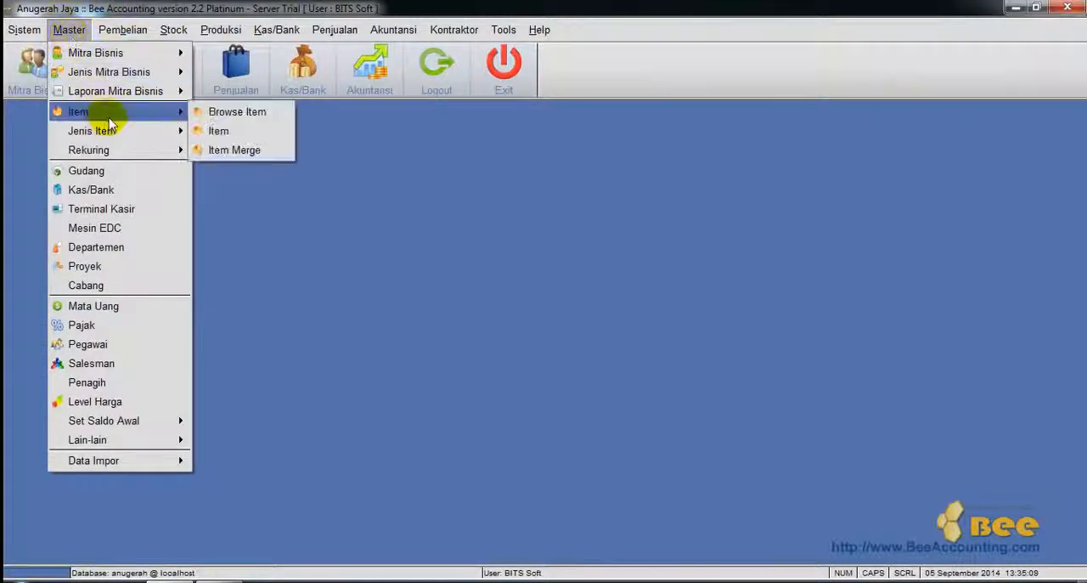
{"action": "left_click", "coordinate": [241, 145]}
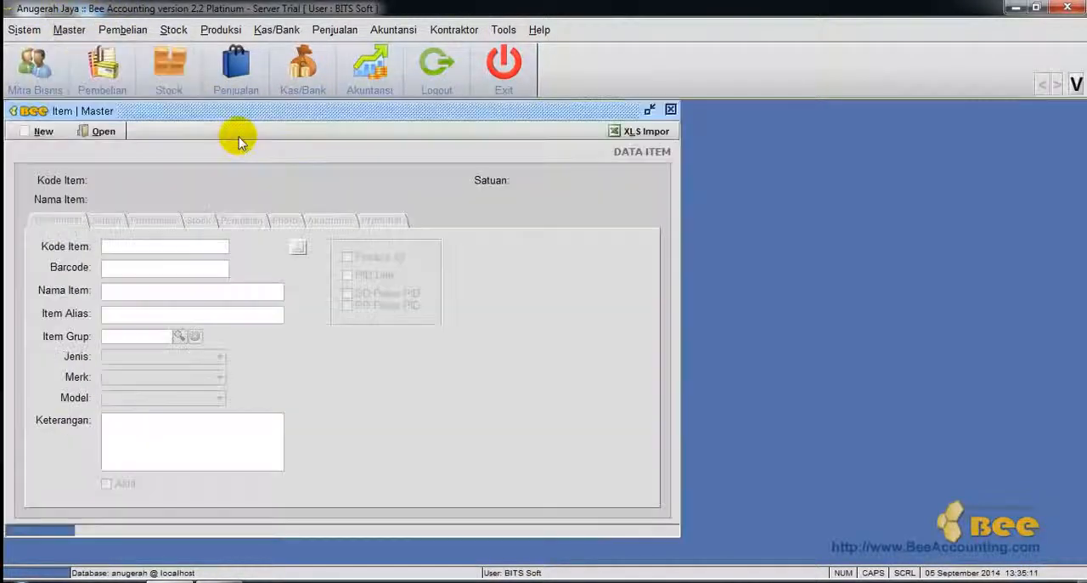
{"action": "left_click", "coordinate": [32, 130]}
{"action": "type", "text": "Batu Bata Metah"}
{"action": "left_click_drag", "start_coordinate": [184, 268], "coordinate": [81, 269]}
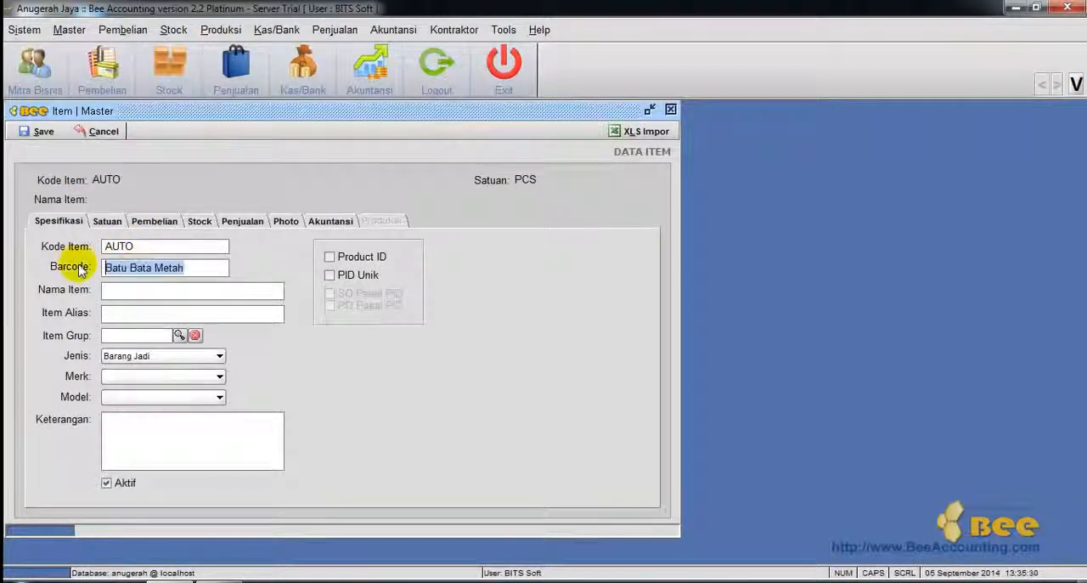
{"action": "key", "text": "ctrl+x"}
{"action": "left_click", "coordinate": [192, 290]}
{"action": "key", "text": "ctrl+v"}
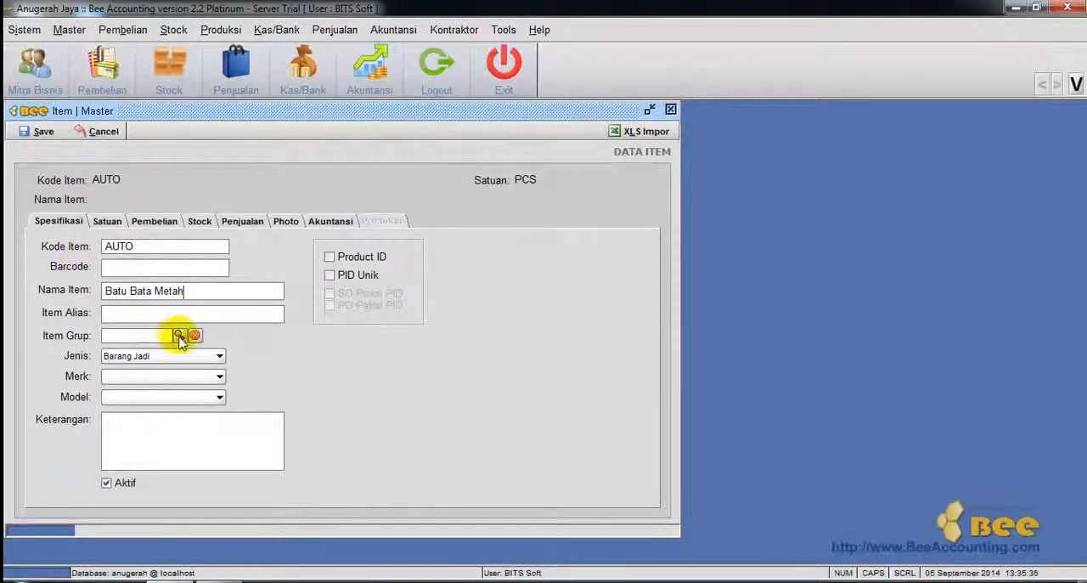
Create and save a new item group named Batu Bata, returning to the item form.
{"action": "left_click", "coordinate": [179, 334]}
{"action": "left_click", "coordinate": [468, 342]}
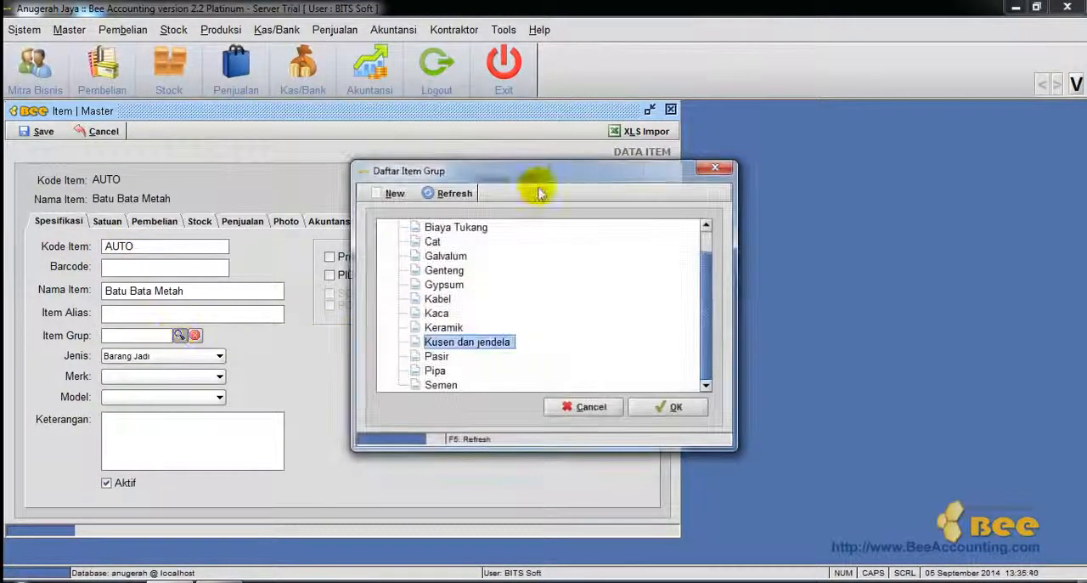
{"action": "type", "text": "Batu Bata"}
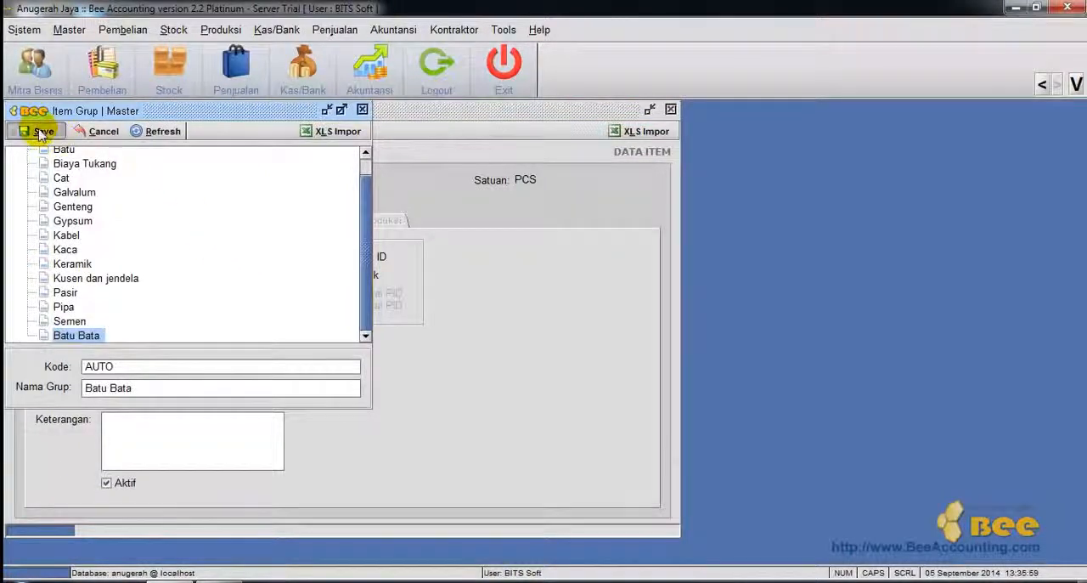
{"action": "left_click", "coordinate": [42, 133]}
{"action": "key", "text": "Return"}
{"action": "left_click", "coordinate": [362, 111]}
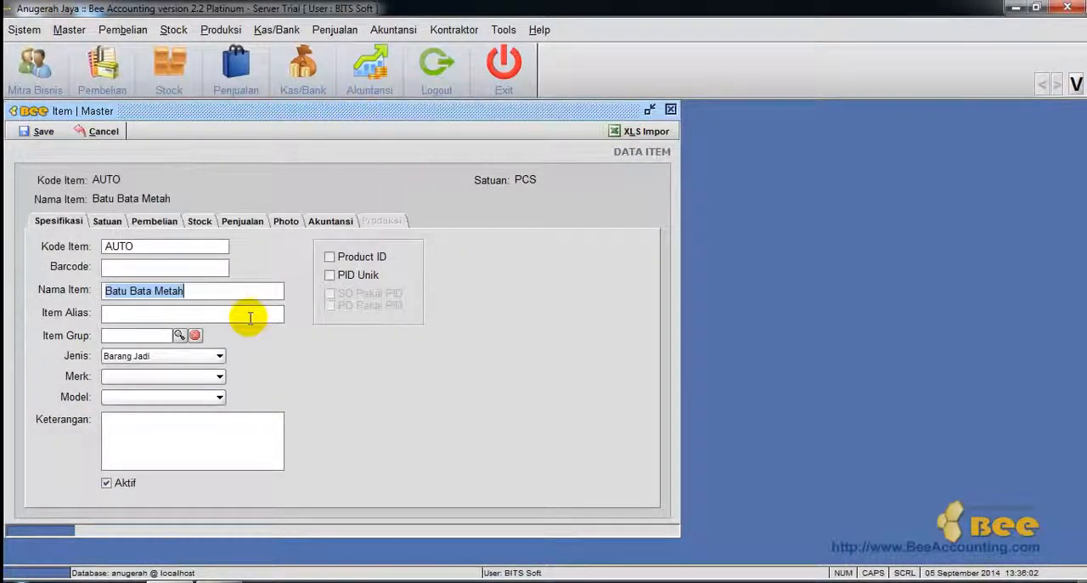
Assign the Batu Bata group to the Batu Bata Metah item.
{"action": "left_click", "coordinate": [179, 335]}
{"action": "left_click", "coordinate": [469, 265]}
{"action": "left_click", "coordinate": [460, 256]}
Add TRUK as the second unit containing 1,000 PCS and use TRUK as the purchase unit.
{"action": "left_click", "coordinate": [106, 222]}
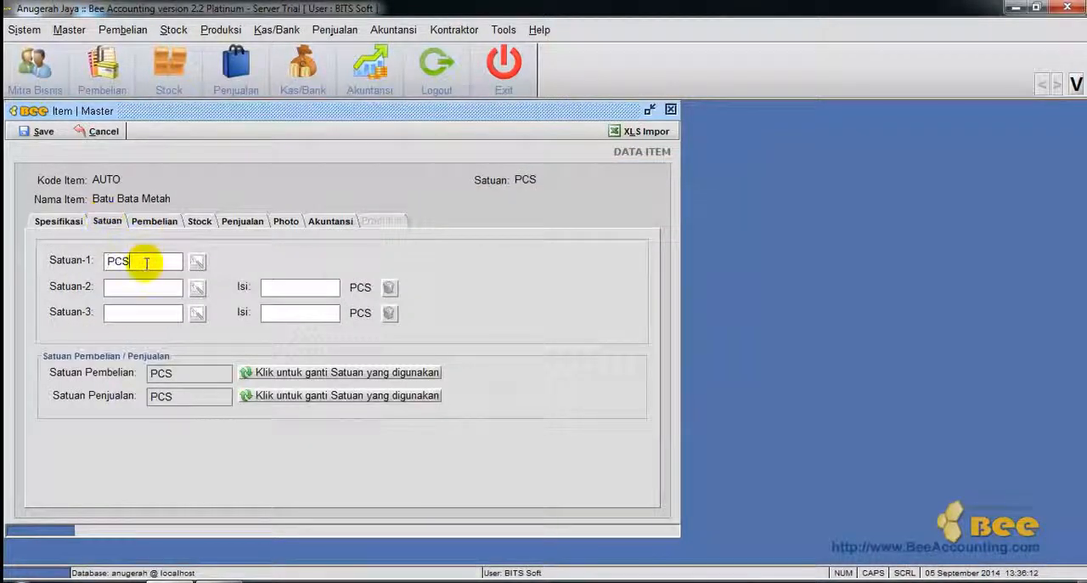
{"action": "left_click_drag", "start_coordinate": [146, 263], "coordinate": [98, 265]}
{"action": "left_click", "coordinate": [155, 291]}
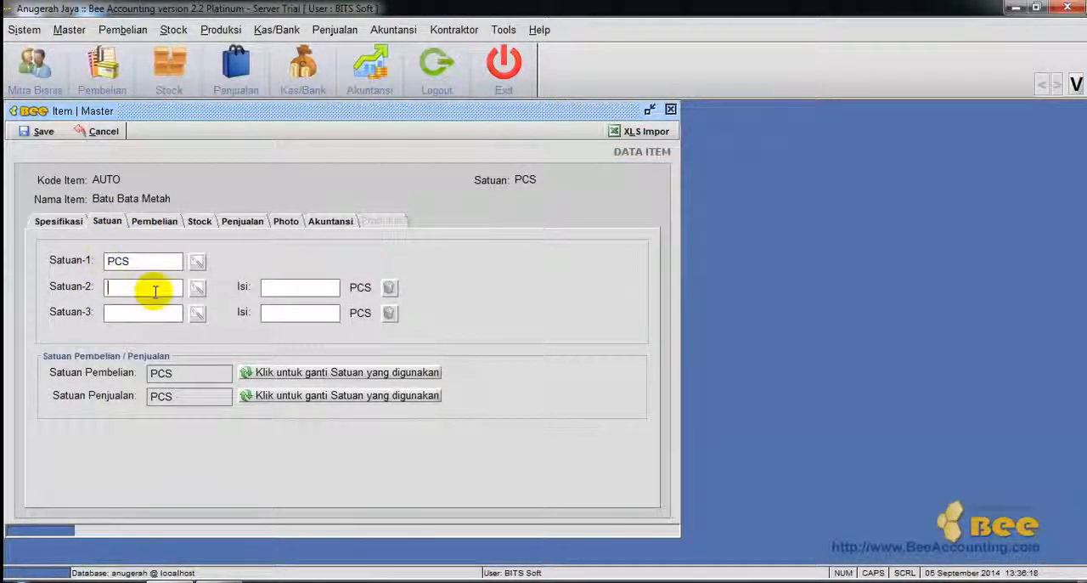
{"action": "type", "text": "TRUK/1000"}
{"action": "left_click", "coordinate": [259, 377]}
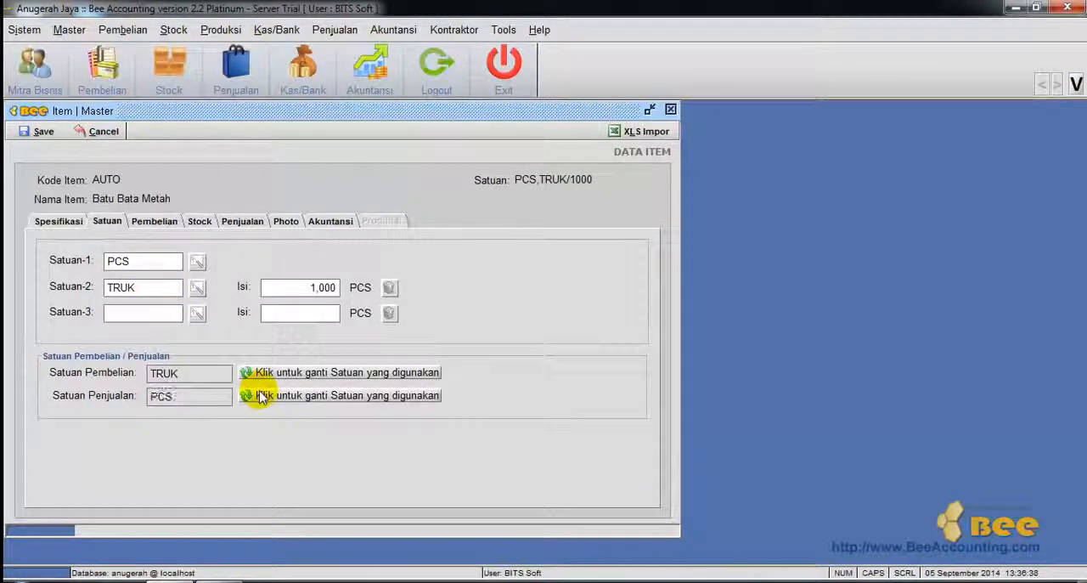
With the purchase tax left empty, create stock cards for all warehouses and set minimum 1 TRUK, maximum 3 TRUK and re-order 1 TRUK.
{"action": "left_click", "coordinate": [155, 221]}
{"action": "left_click", "coordinate": [223, 274]}
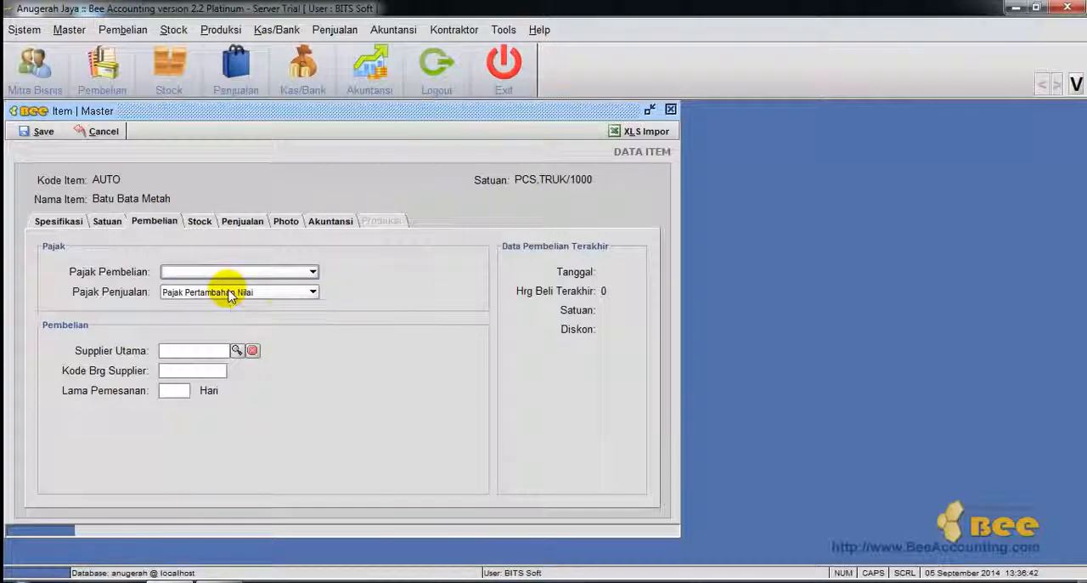
{"action": "left_click", "coordinate": [201, 221]}
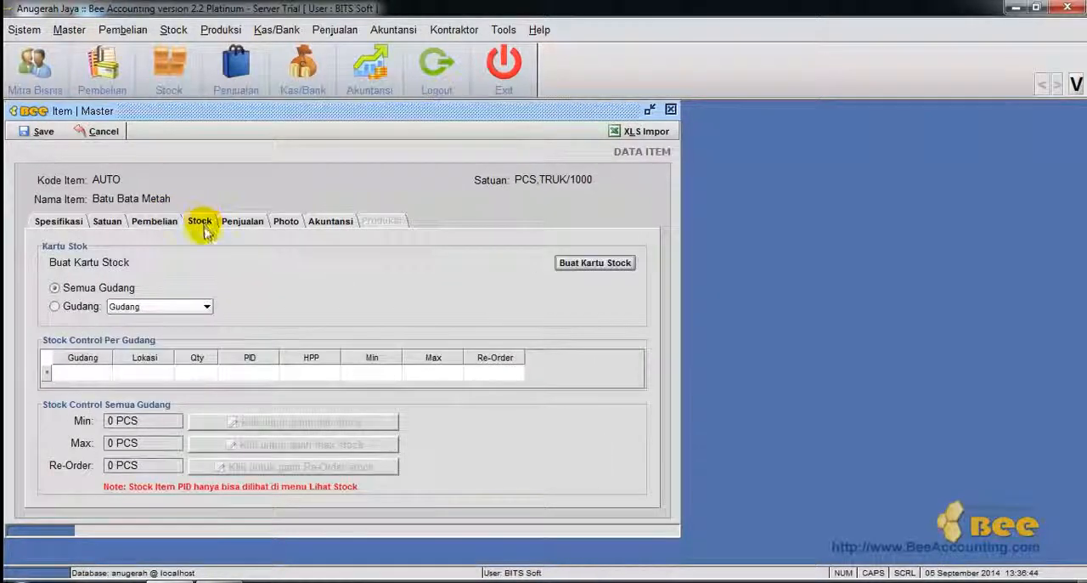
{"action": "left_click", "coordinate": [595, 263]}
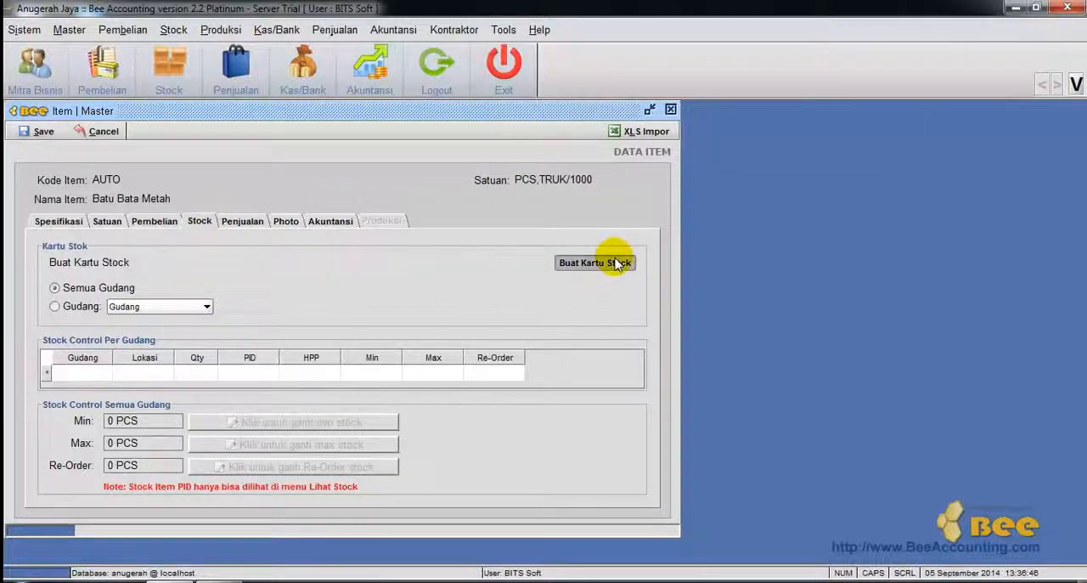
{"action": "left_click", "coordinate": [281, 467]}
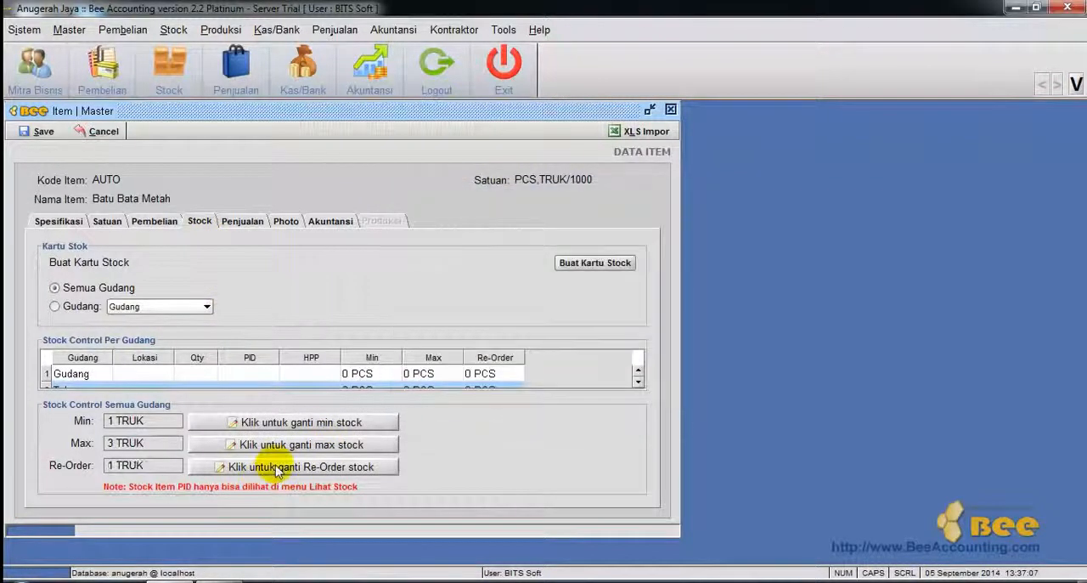
Set the Retail selling price in Rupiah to 1,500 per PCS and 1,400,000 per TRUK.
{"action": "left_click", "coordinate": [243, 221]}
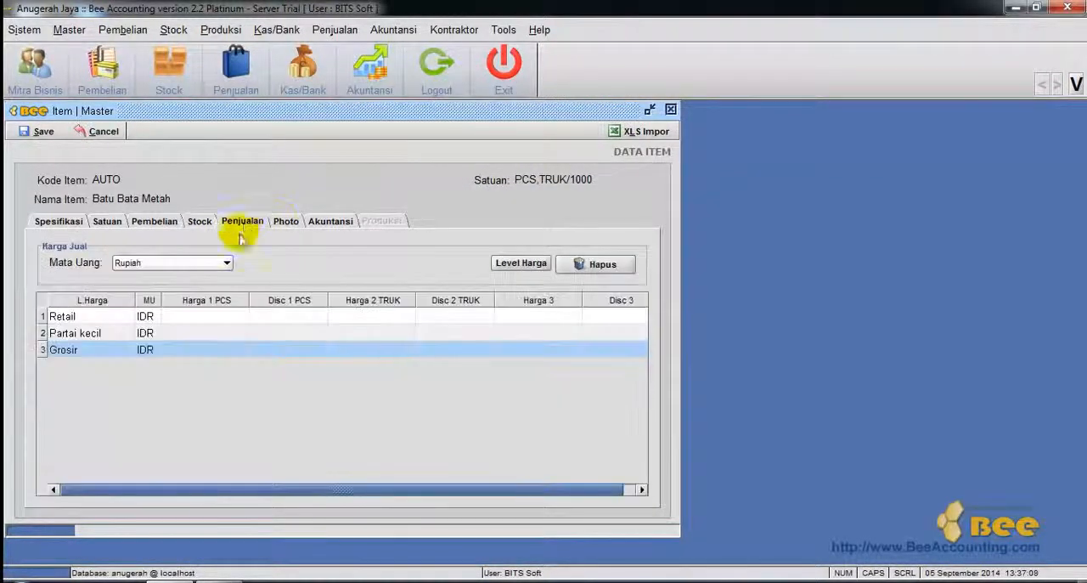
{"action": "left_click", "coordinate": [202, 319]}
{"action": "type", "text": "1500"}
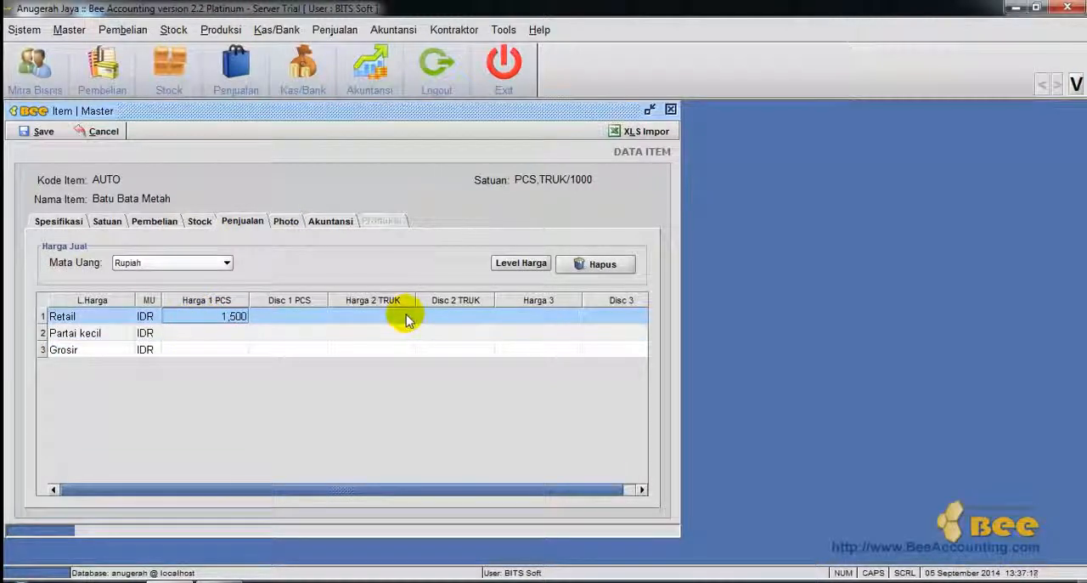
{"action": "left_click", "coordinate": [406, 320]}
{"action": "type", "text": "1400000"}
{"action": "key", "text": "Return"}
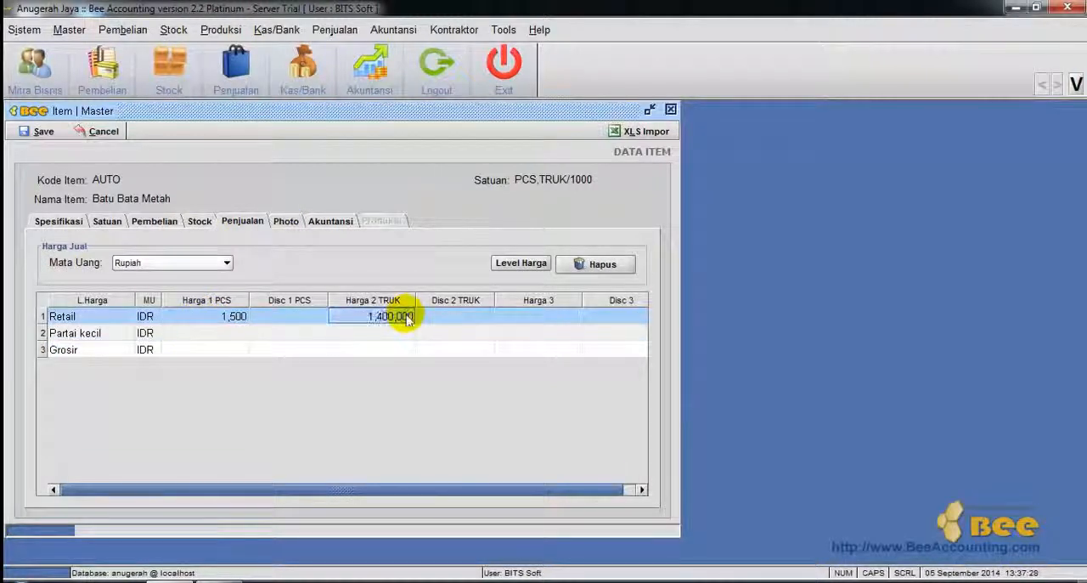
Set the item's Inventory account to 130002 Persediaan Bahan Baku.
{"action": "left_click", "coordinate": [293, 225]}
{"action": "left_click", "coordinate": [337, 222]}
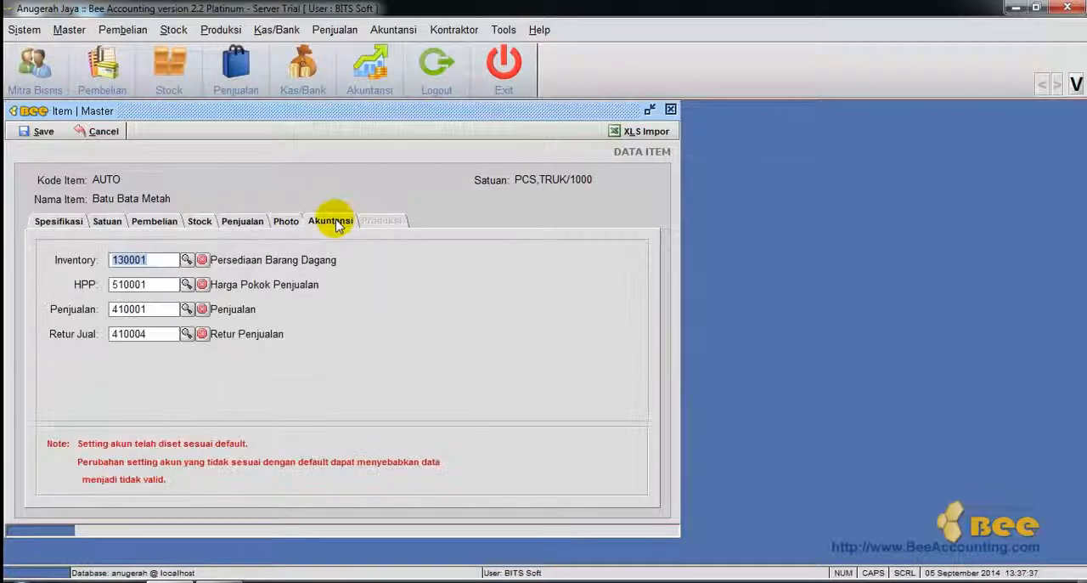
{"action": "left_click", "coordinate": [187, 260]}
{"action": "double_click", "coordinate": [449, 263]}
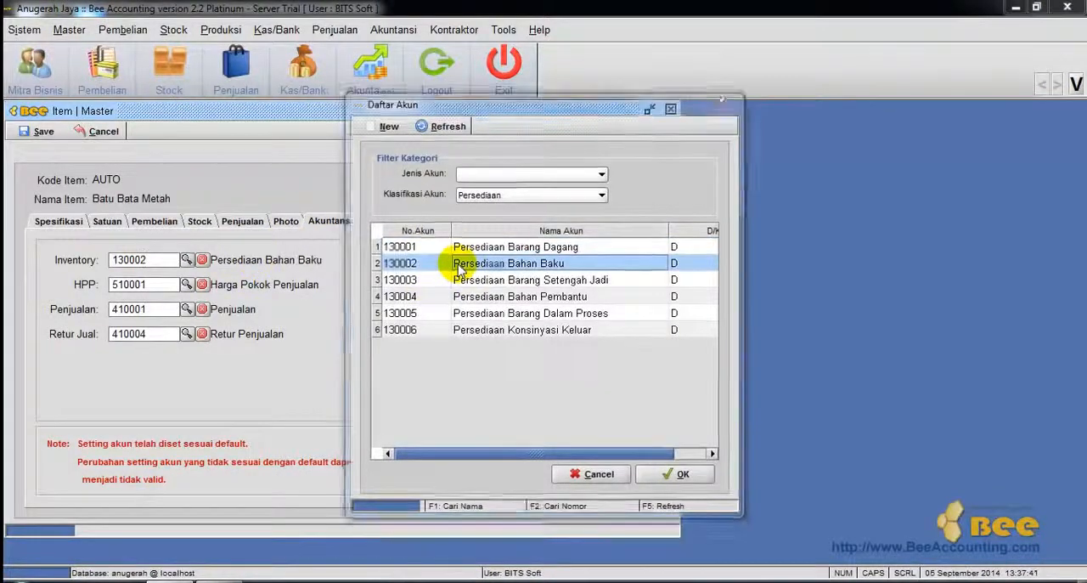
{"action": "left_click", "coordinate": [508, 328]}
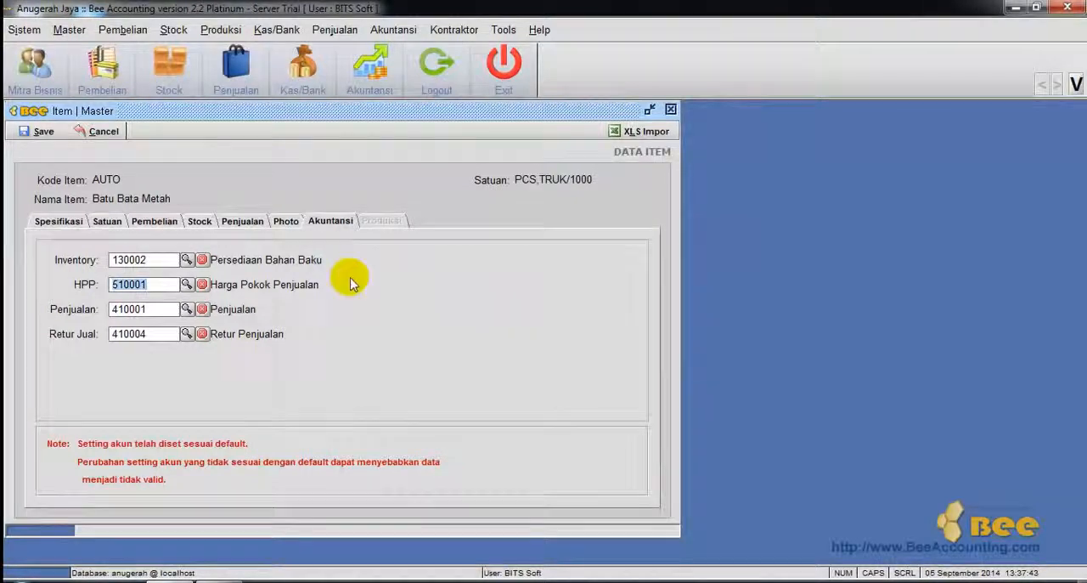
Save the Batu Bata Metah item and close the item master form.
{"action": "left_click", "coordinate": [37, 132]}
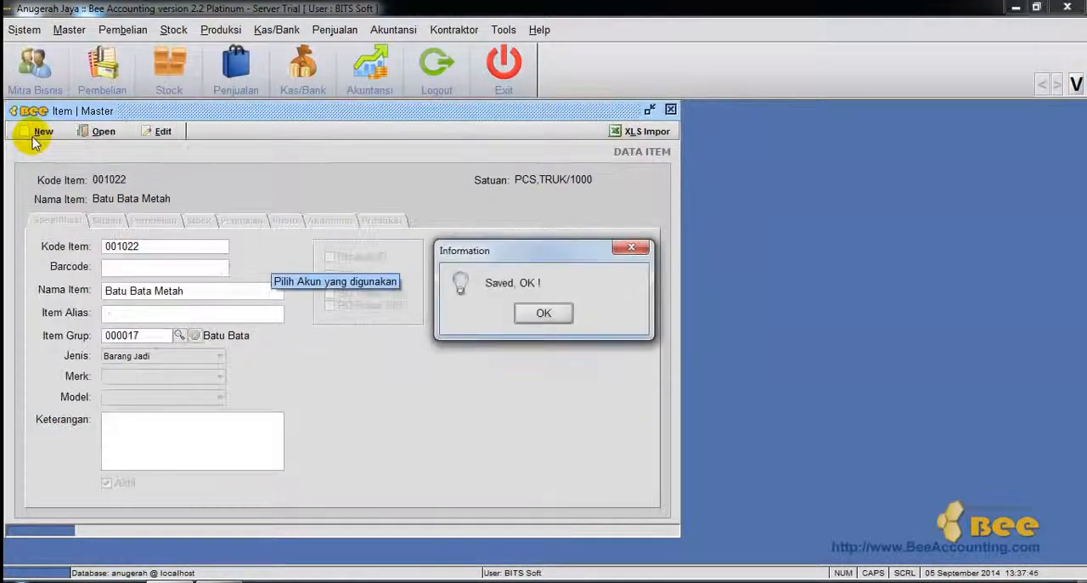
{"action": "key", "text": "Return"}
{"action": "left_click", "coordinate": [671, 111]}
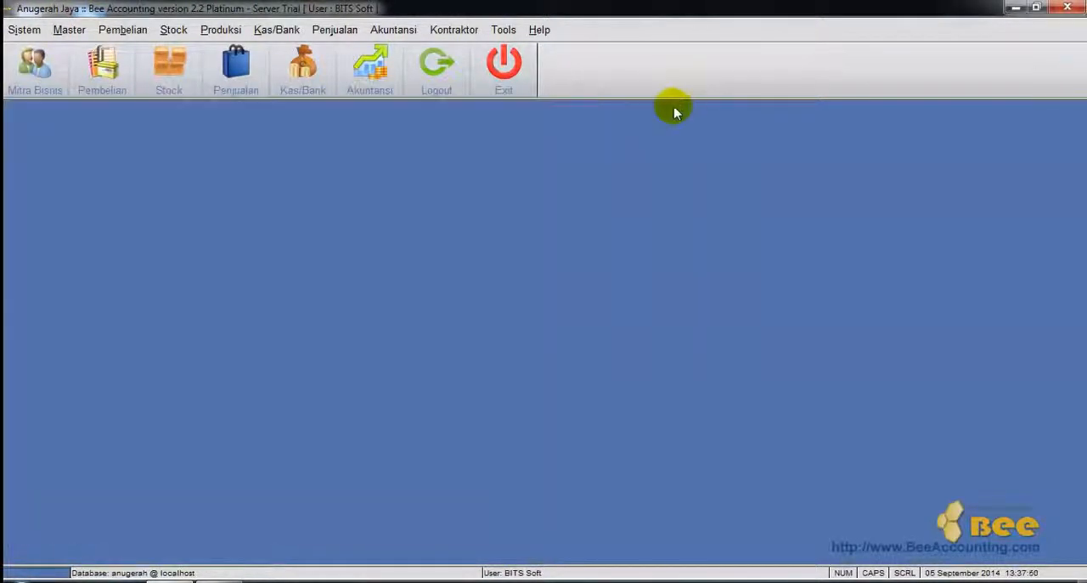
Create a new business partner as a customer, entering the customer's name and "-" as the description.
{"action": "left_click", "coordinate": [69, 30]}
{"action": "mouse_move", "coordinate": [96, 53]}
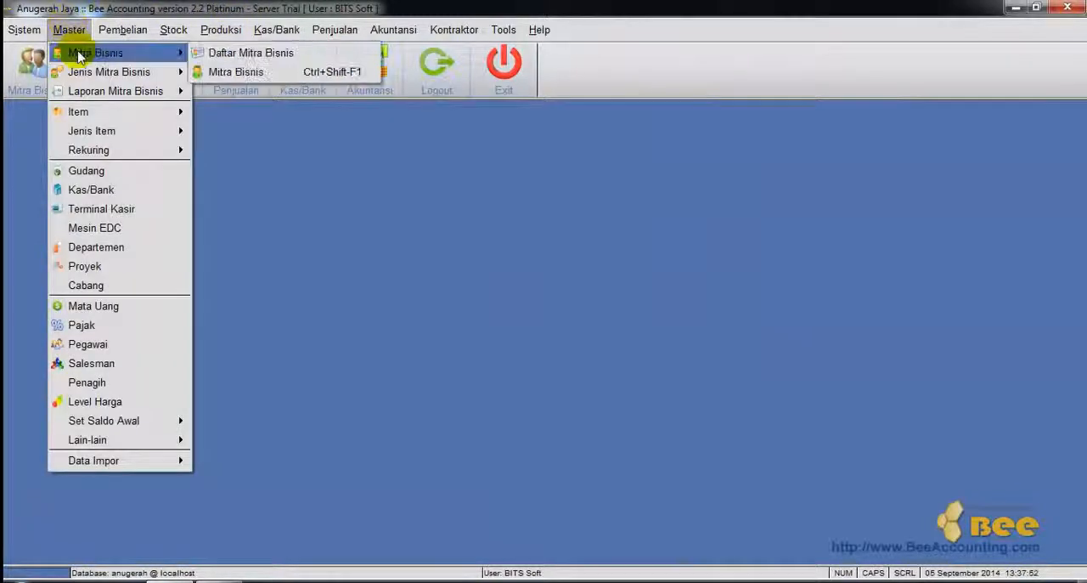
{"action": "left_click", "coordinate": [244, 73]}
{"action": "left_click", "coordinate": [43, 133]}
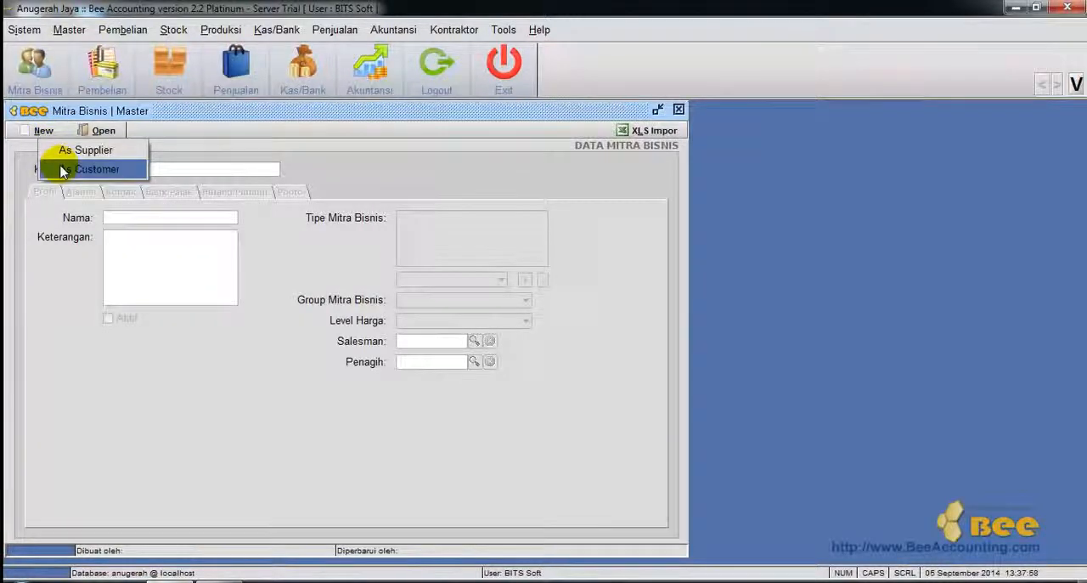
{"action": "left_click", "coordinate": [62, 171]}
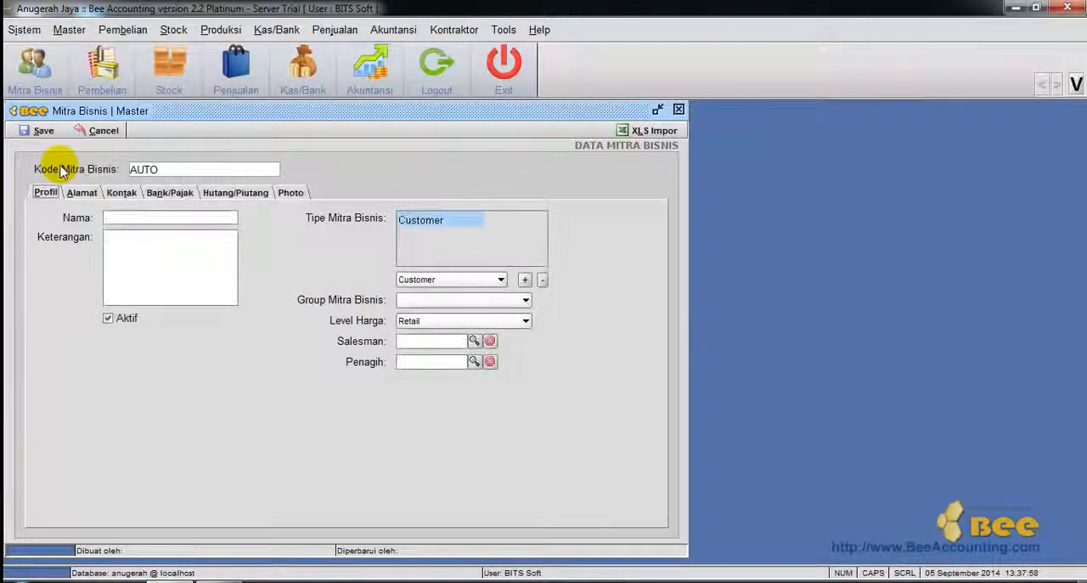
{"action": "left_click", "coordinate": [129, 218]}
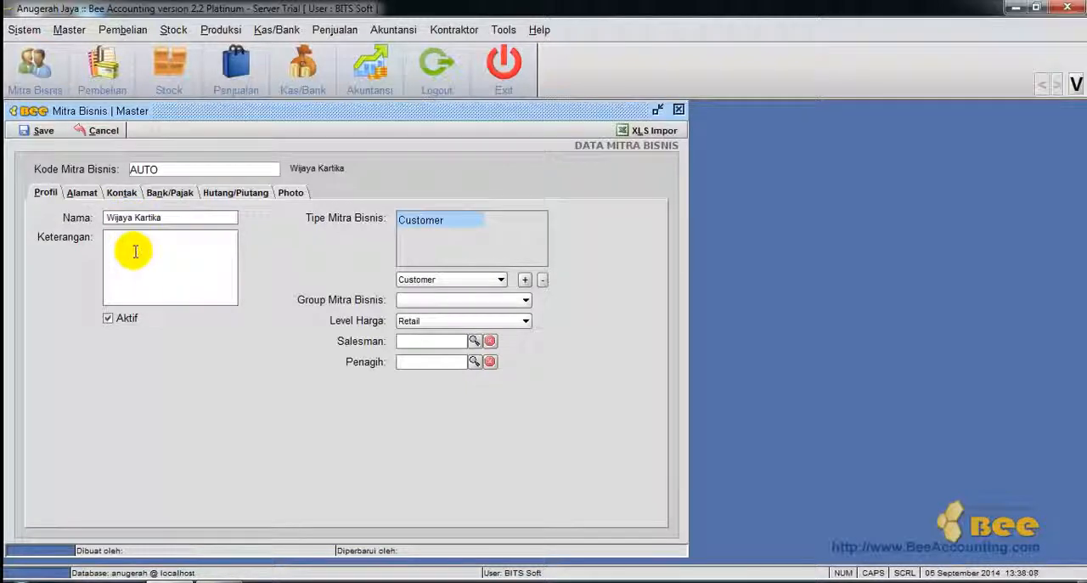
Keep the customer's price level at Retail, assign the salesman with code 0001 and leave the collector empty.
{"action": "left_click", "coordinate": [498, 324]}
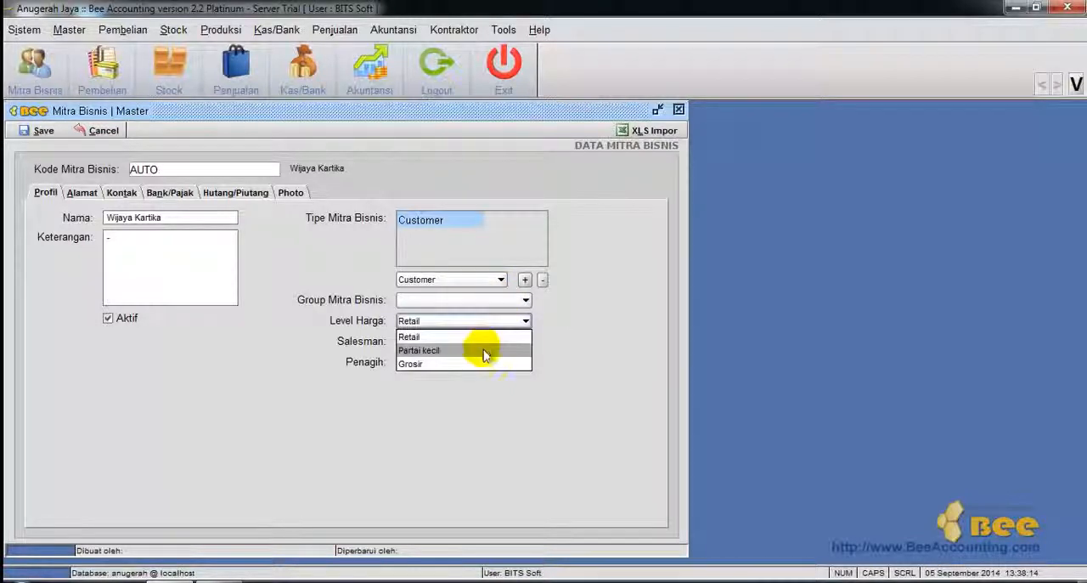
{"action": "left_click", "coordinate": [550, 335]}
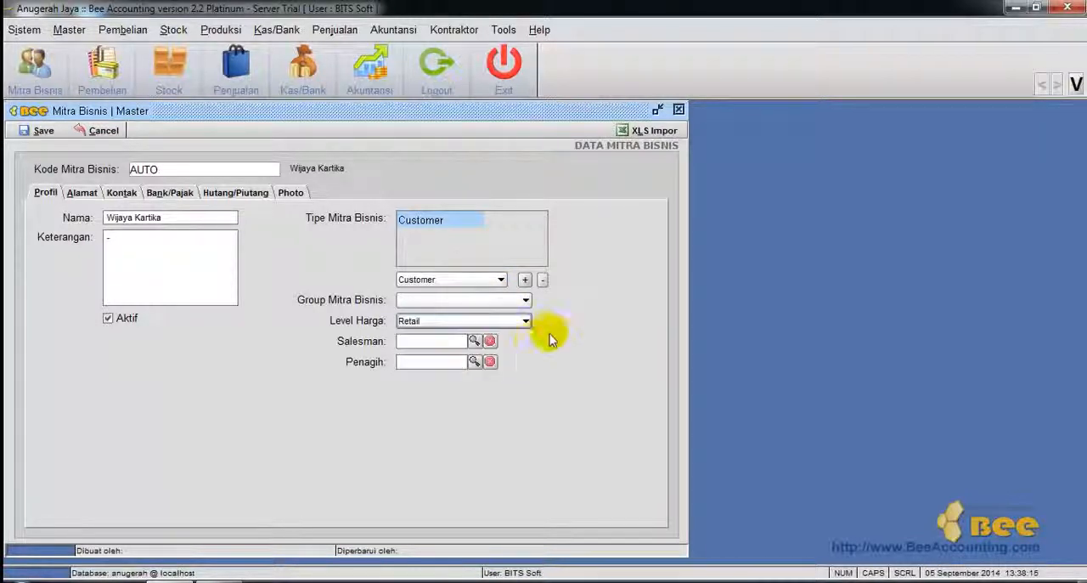
{"action": "left_click", "coordinate": [474, 341]}
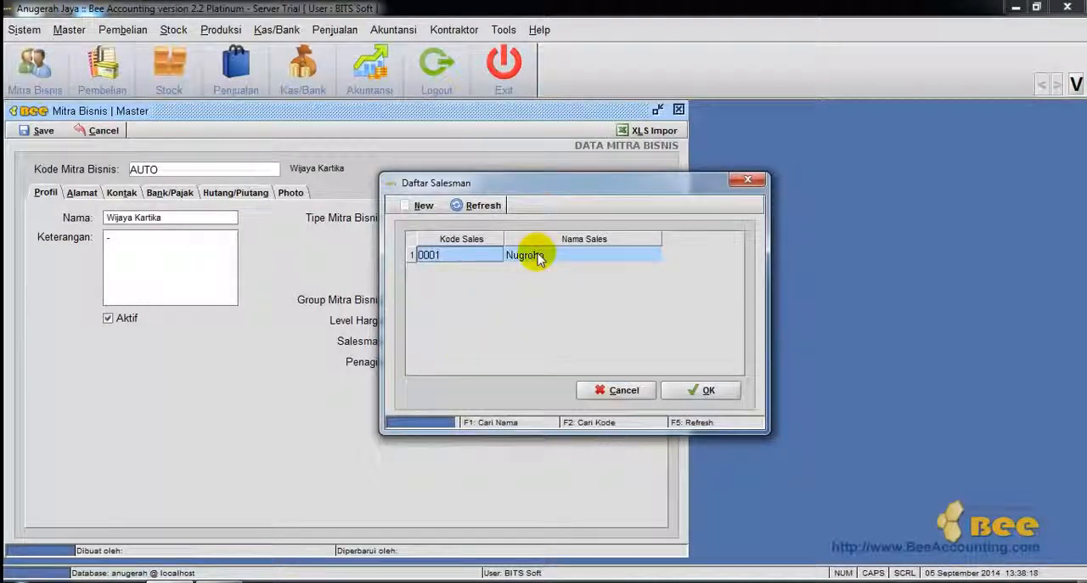
{"action": "double_click", "coordinate": [538, 255]}
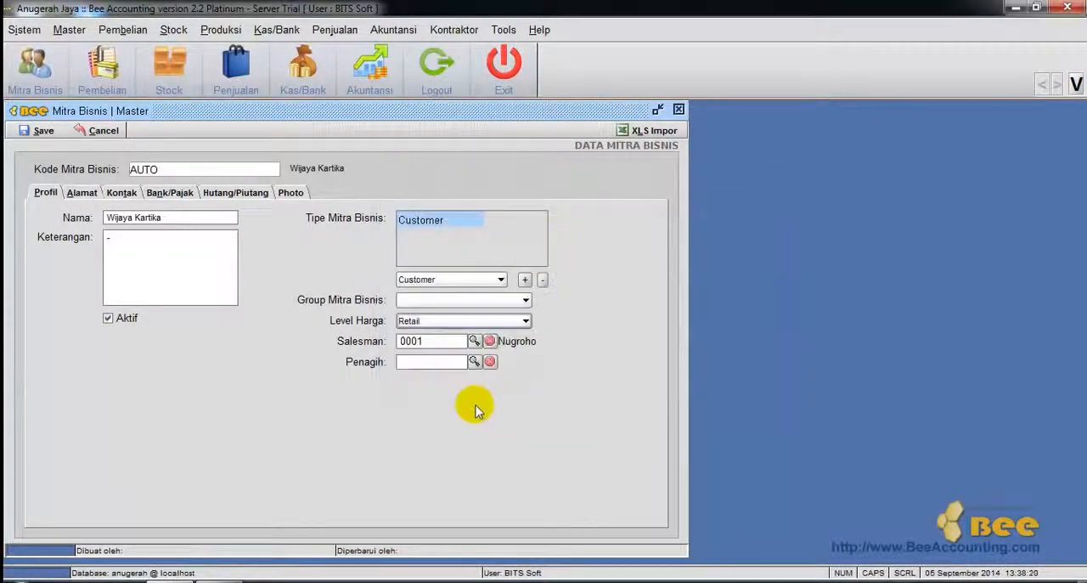
{"action": "left_click", "coordinate": [473, 363]}
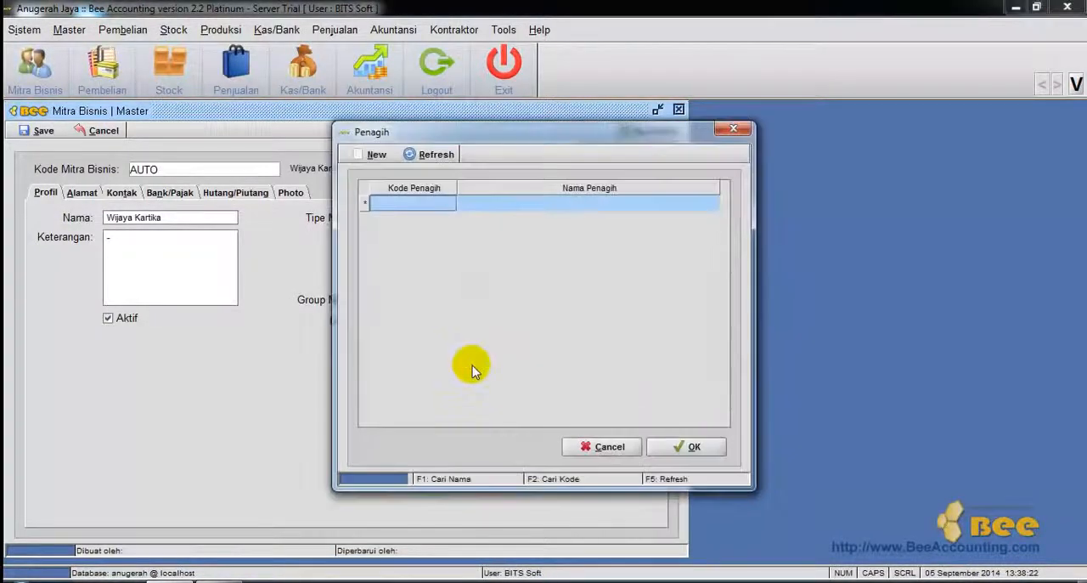
{"action": "left_click", "coordinate": [617, 443]}
Add an address described as Kantor to the customer and fill in its street address.
{"action": "left_click", "coordinate": [82, 192]}
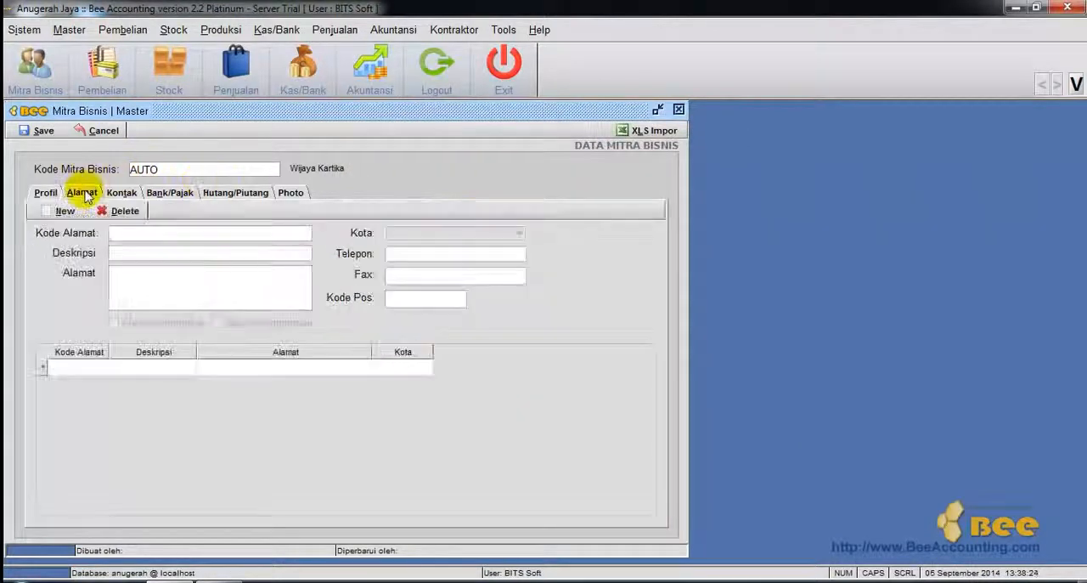
{"action": "left_click", "coordinate": [66, 212]}
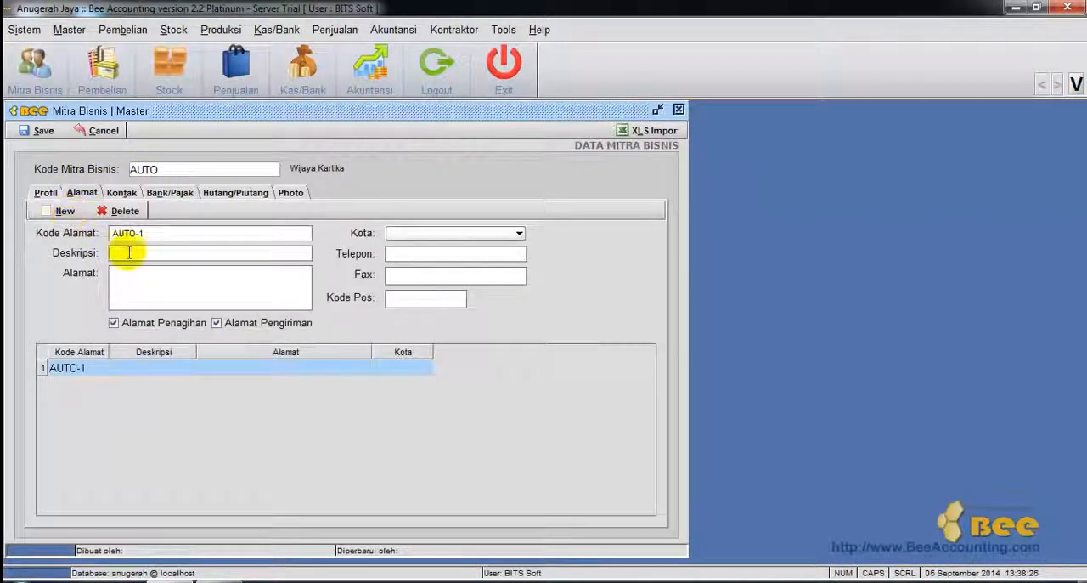
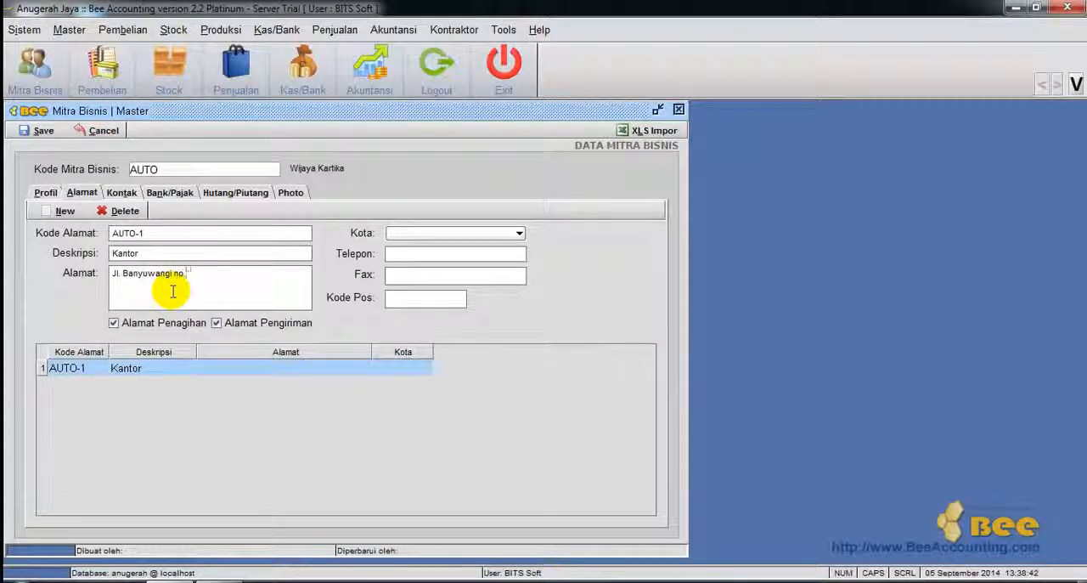
{"action": "key", "text": "Return"}
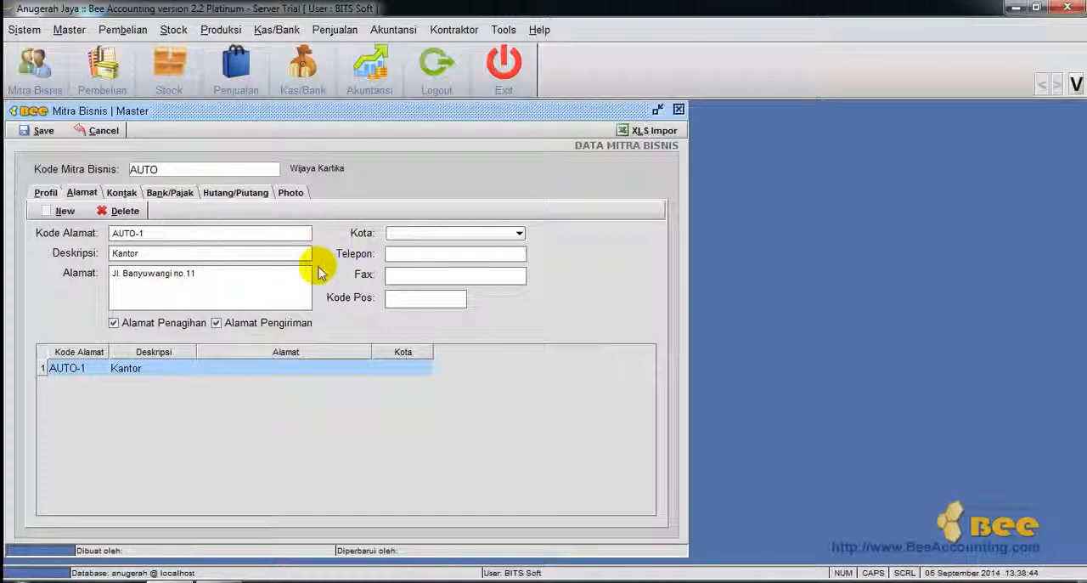
Set the city of the Kantor address to Surabaya.
{"action": "left_click", "coordinate": [433, 233]}
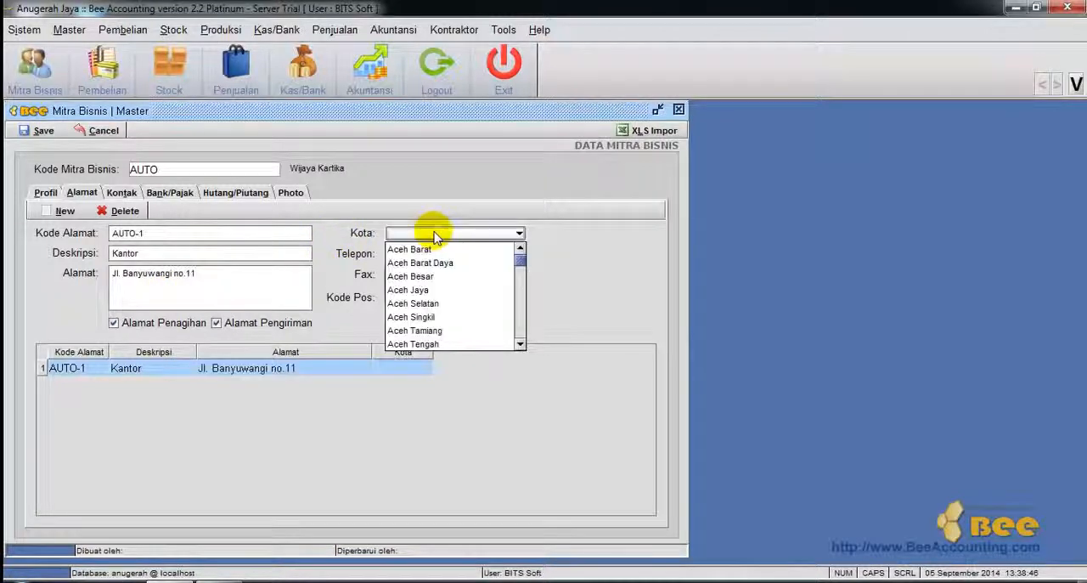
{"action": "type", "text": "surabaya"}
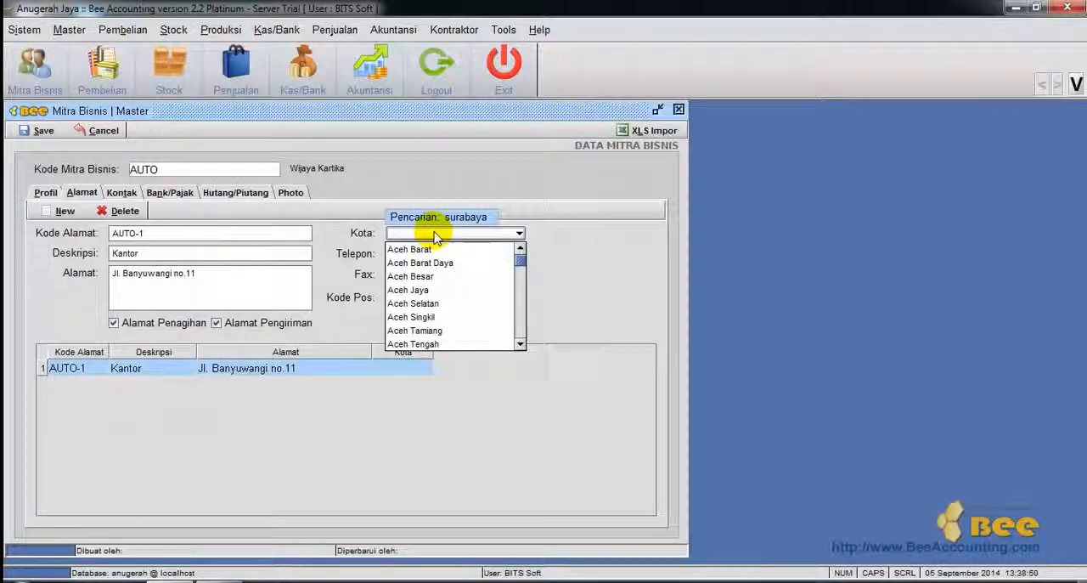
{"action": "key", "text": "Return"}
Fill in the Kantor address's telephone number, the same number as fax and "-" as postal code, keeping it for billing and shipping.
{"action": "left_click", "coordinate": [435, 250]}
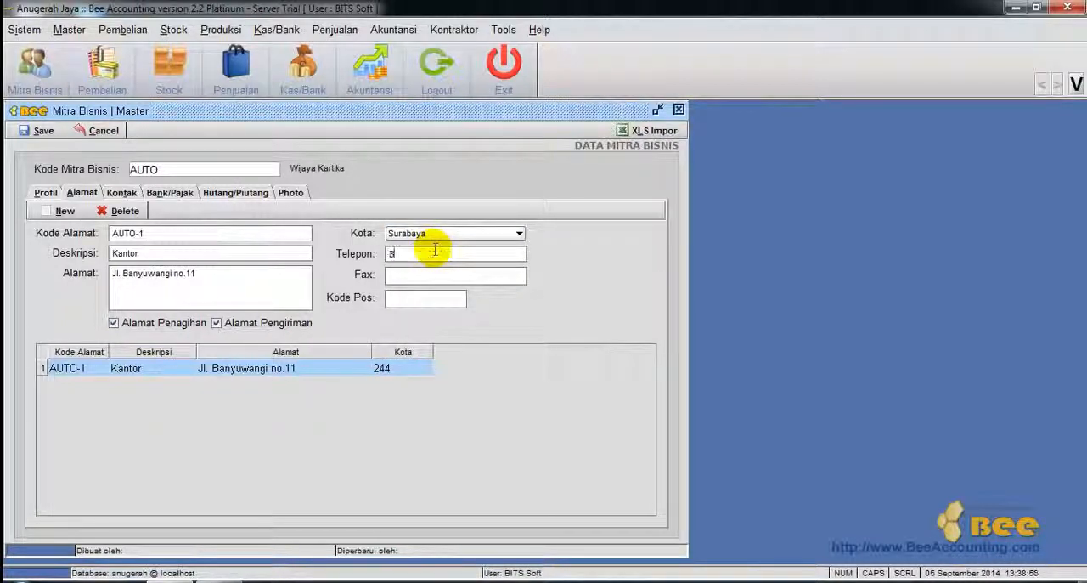
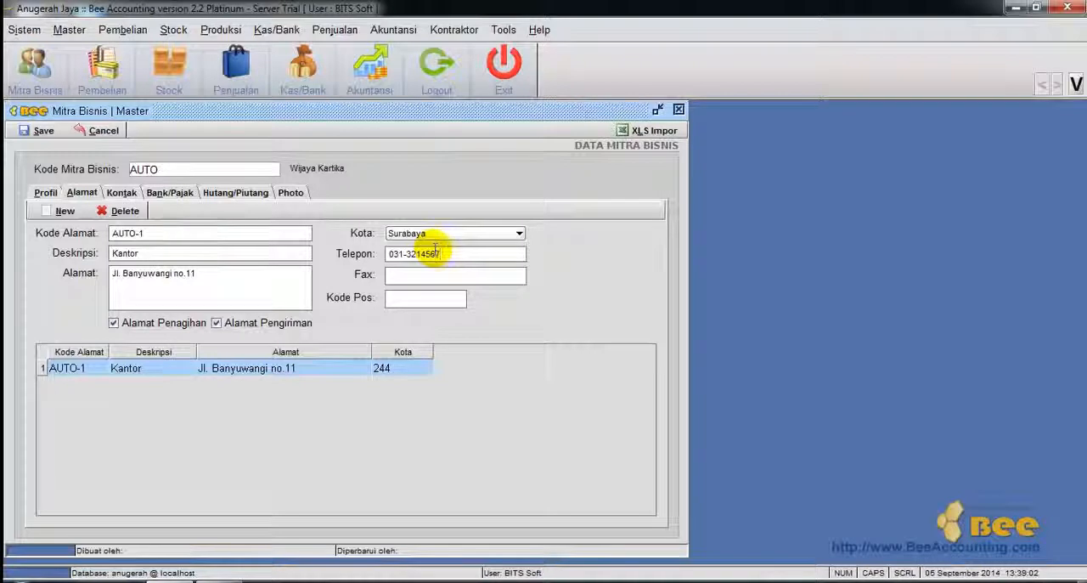
{"action": "double_click", "coordinate": [457, 255]}
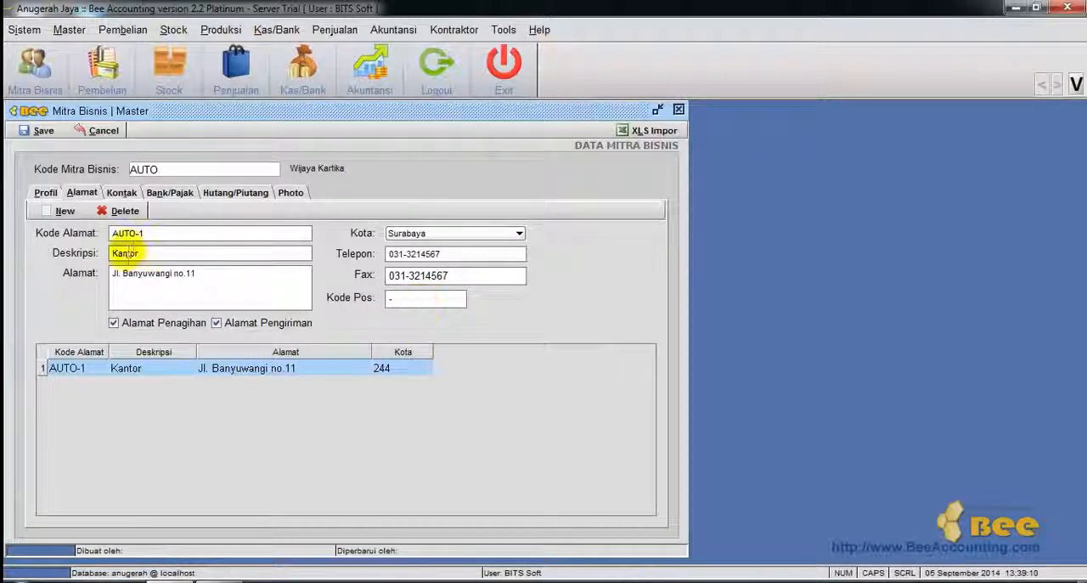
{"action": "left_click", "coordinate": [114, 324]}
{"action": "left_click", "coordinate": [217, 323]}
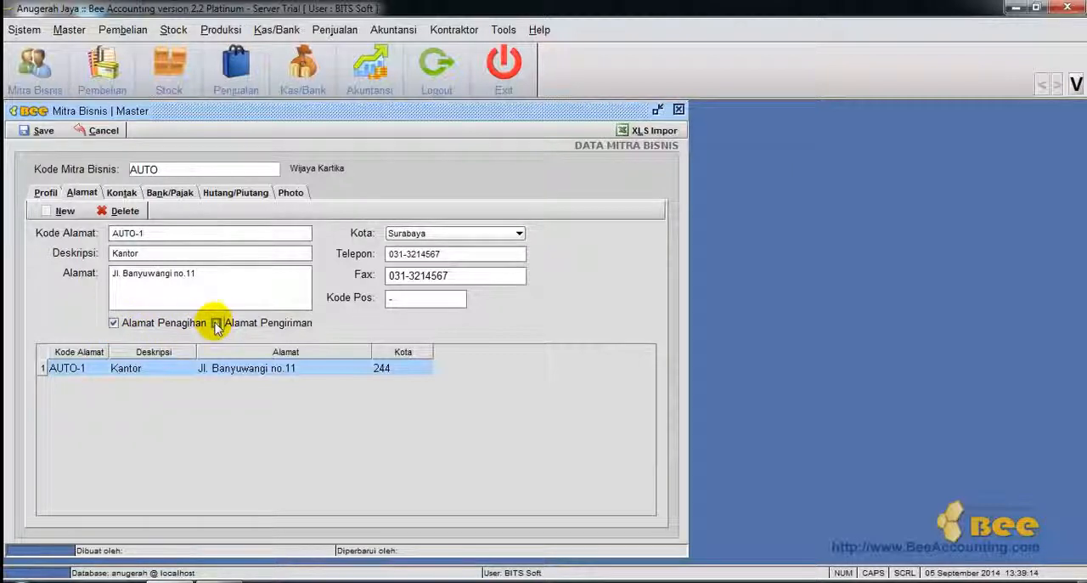
Add a contact to the customer and enter the contact's name with the title Bpk.
{"action": "left_click", "coordinate": [121, 193]}
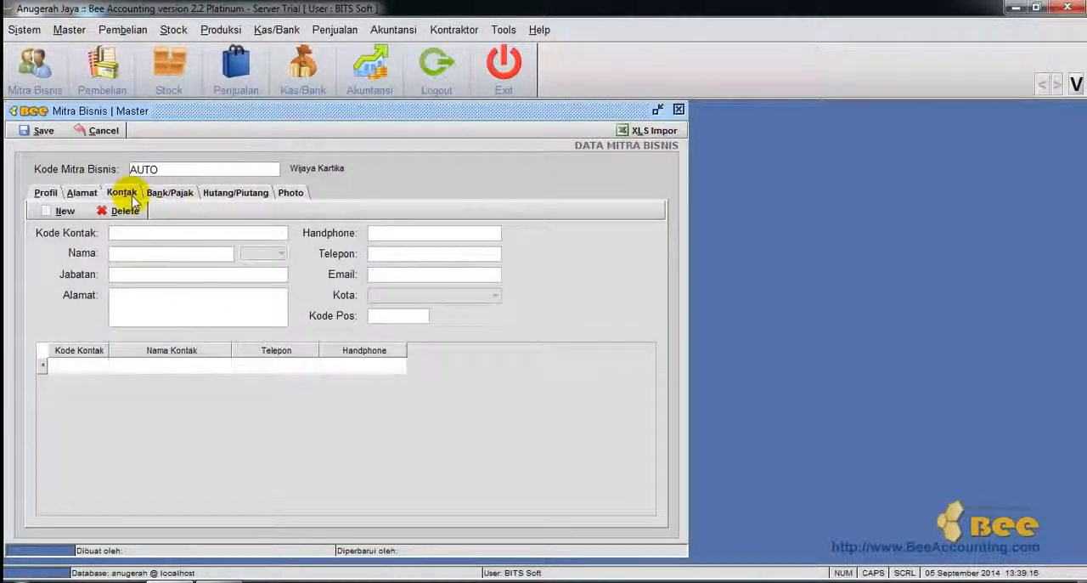
{"action": "left_click", "coordinate": [75, 214]}
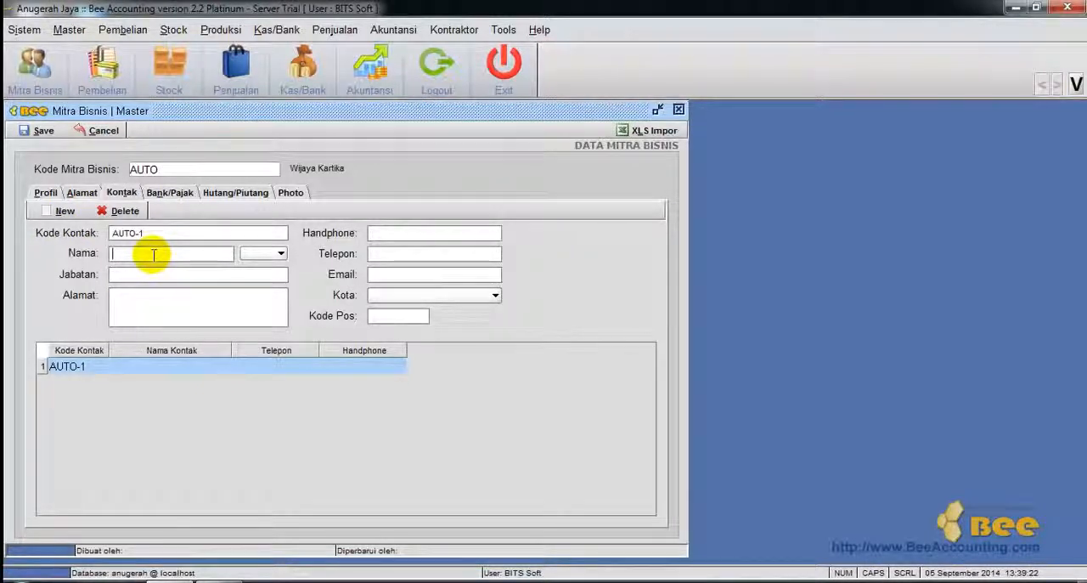
{"action": "type", "text": "Ba"}
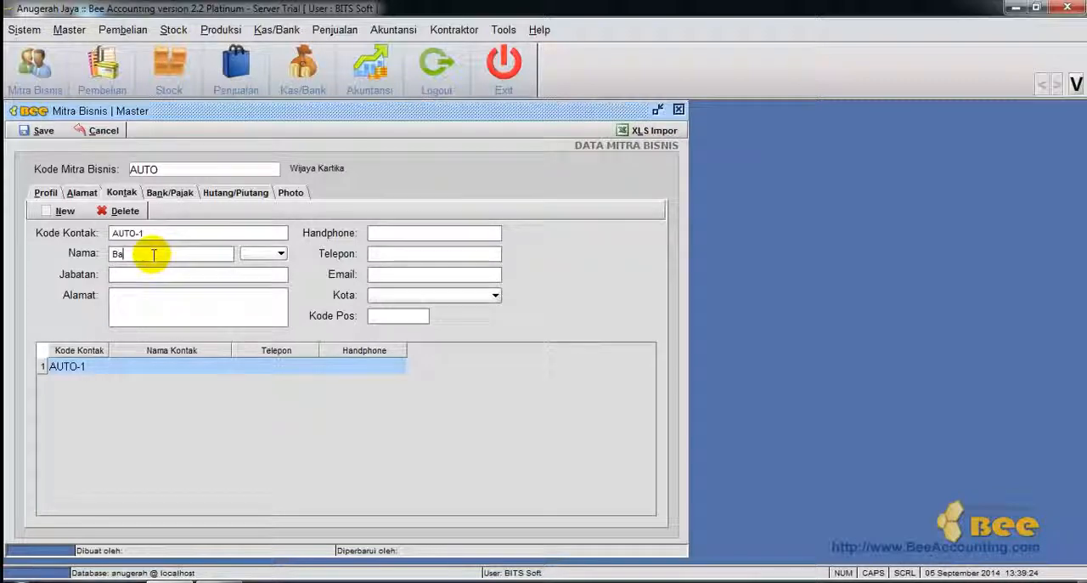
{"action": "key", "text": "BackSpace"}
{"action": "key", "text": "BackSpace"}
{"action": "type", "text": "Ru"}
{"action": "left_click", "coordinate": [279, 254]}
{"action": "left_click", "coordinate": [250, 269]}
Set the contact's position to Admin and fill in the contact's street address.
{"action": "left_click", "coordinate": [197, 280]}
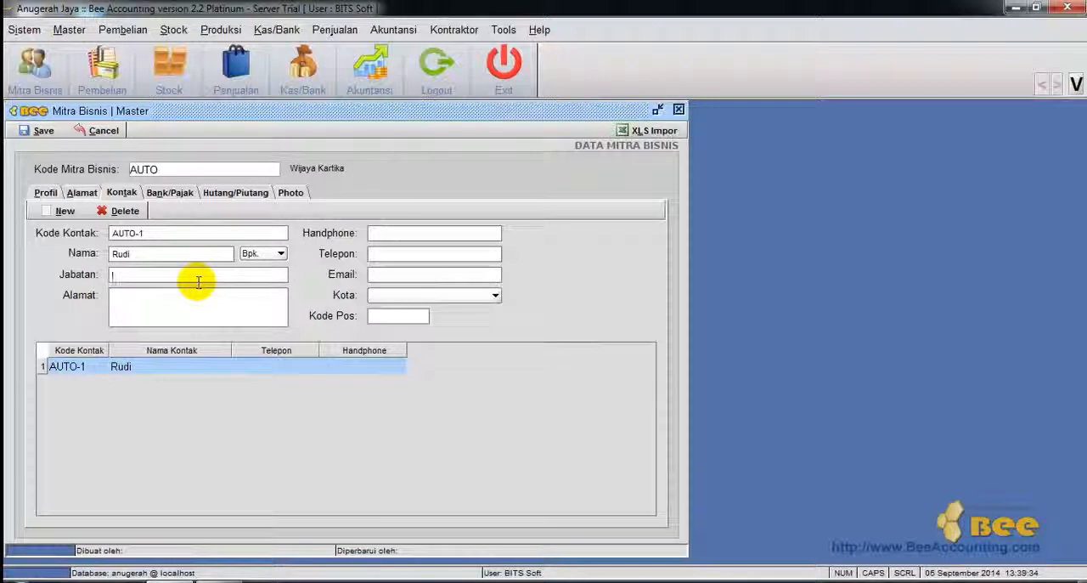
{"action": "type", "text": "Admin"}
{"action": "left_click", "coordinate": [185, 308]}
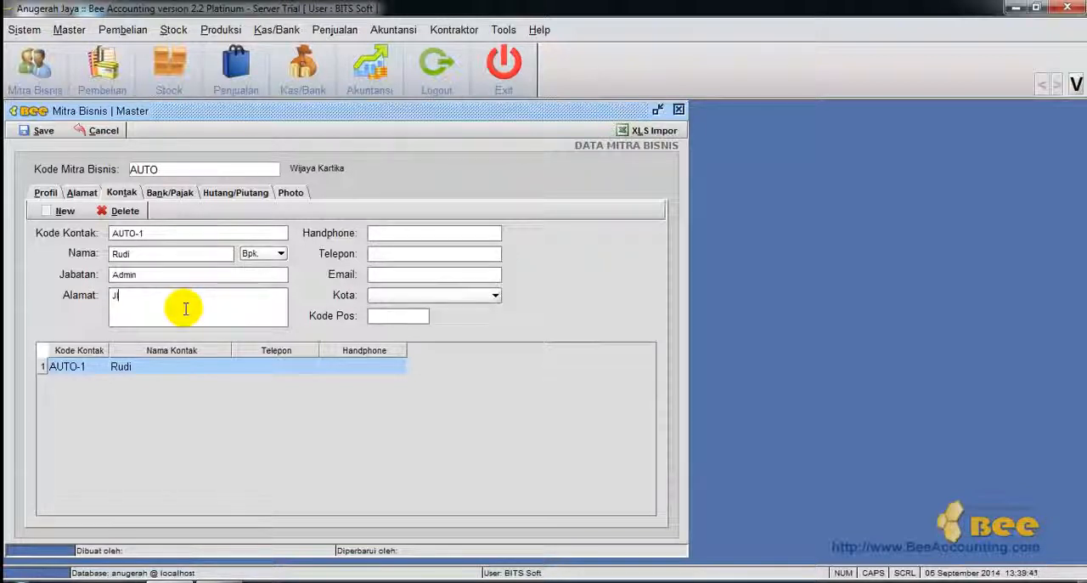
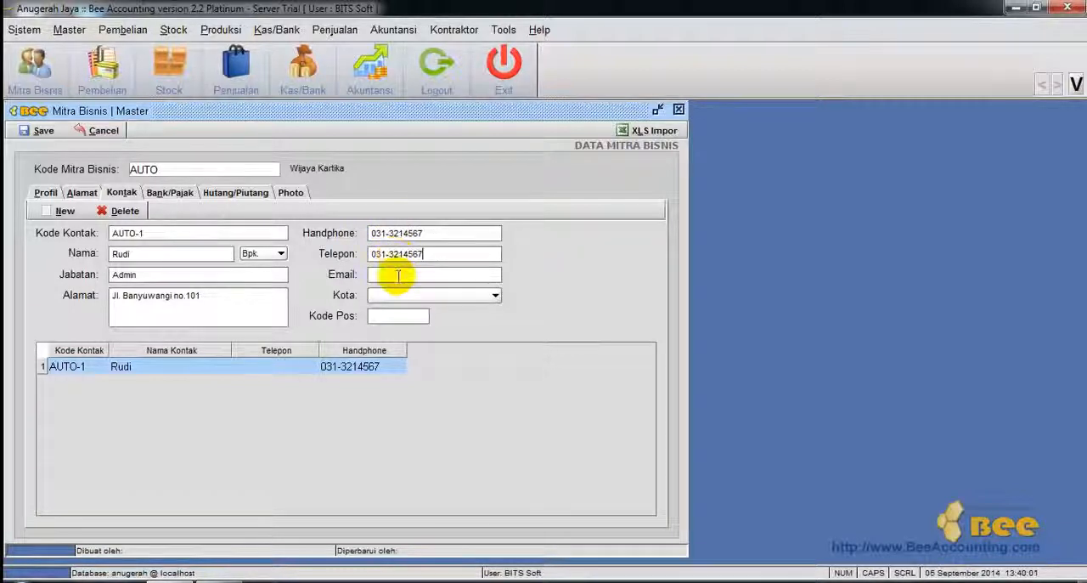
Fill in the contact's mobile and telephone numbers, enter "-" as e-mail and set the city to Surabaya.
{"action": "left_click", "coordinate": [399, 275]}
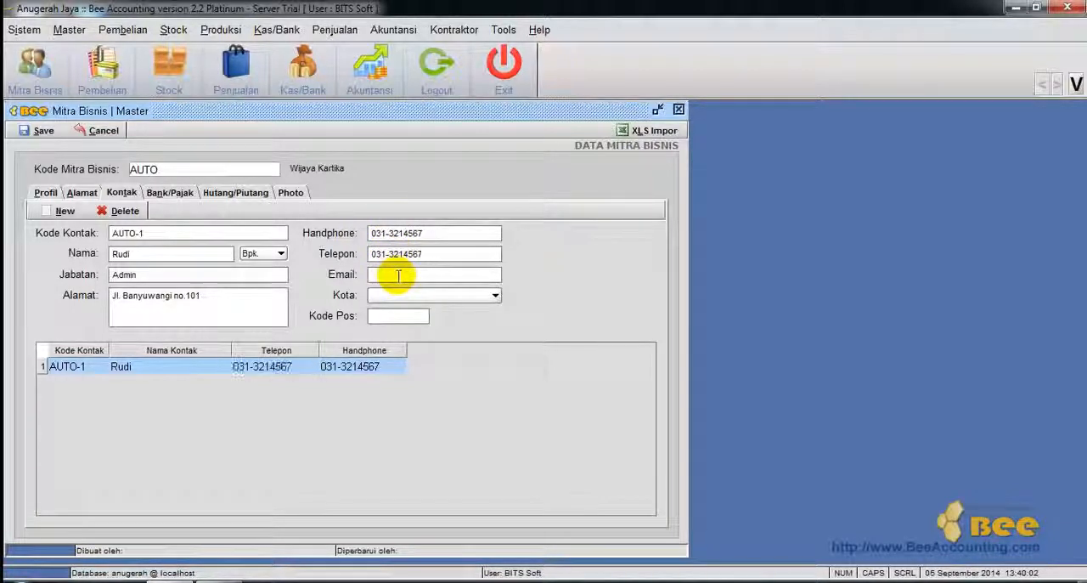
{"action": "type", "text": "-"}
{"action": "left_click", "coordinate": [396, 295]}
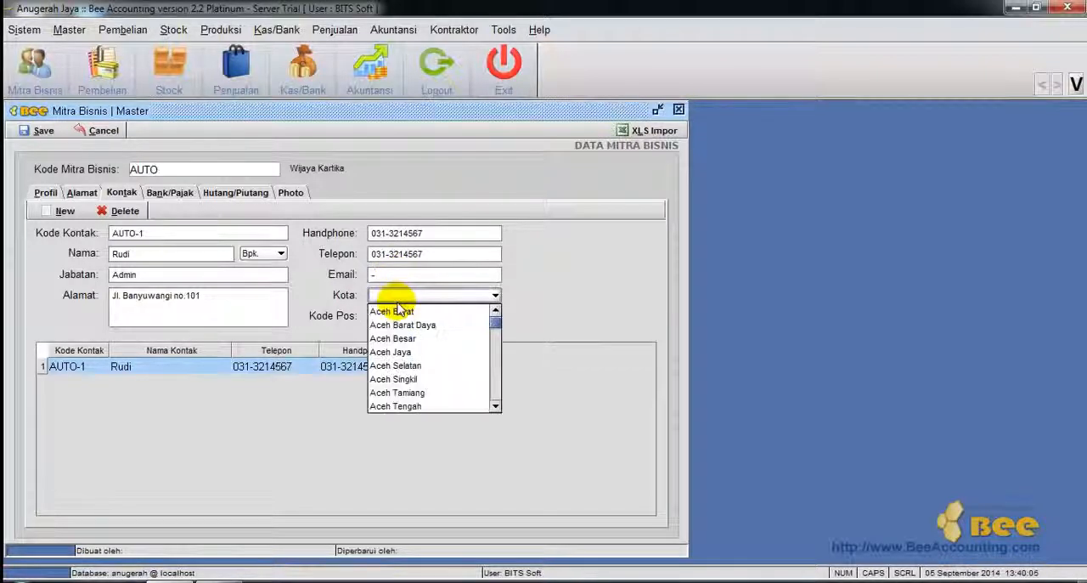
{"action": "type", "text": "surabaya"}
Set the customer's bank to BCA and enter the bank account number and account holder's name.
{"action": "left_click", "coordinate": [170, 194]}
{"action": "type", "text": "BCA"}
{"action": "key", "text": "Tab"}
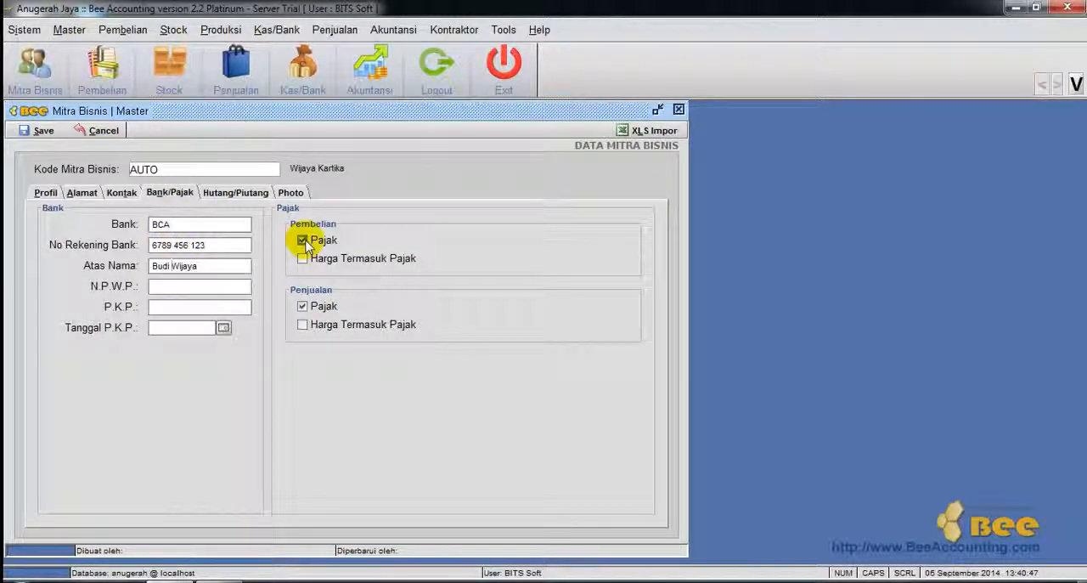
Keep Rupiah as the customer's currency for payables and receivables and save the customer.
{"action": "left_click", "coordinate": [242, 192]}
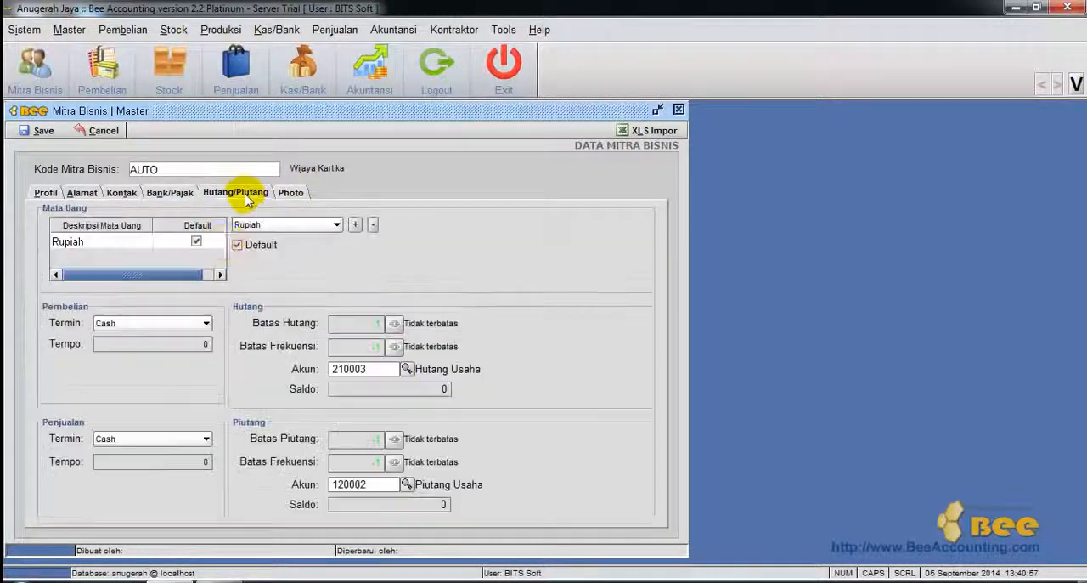
{"action": "left_click", "coordinate": [281, 225]}
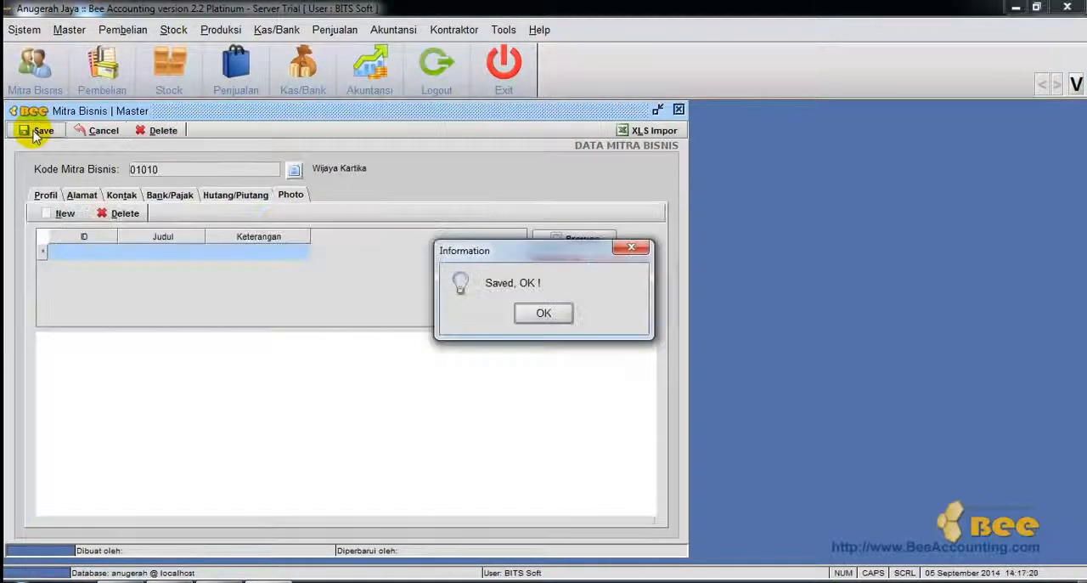
{"action": "key", "text": "Return"}
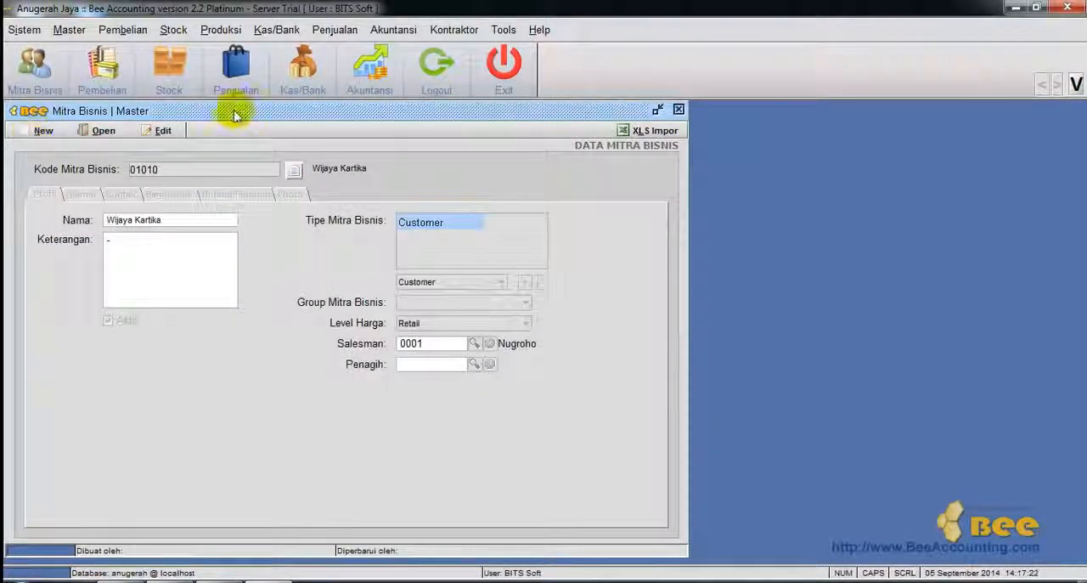
Create a new business partner as supplier, named Depo Material, with "-" as its description.
{"action": "left_click", "coordinate": [42, 132]}
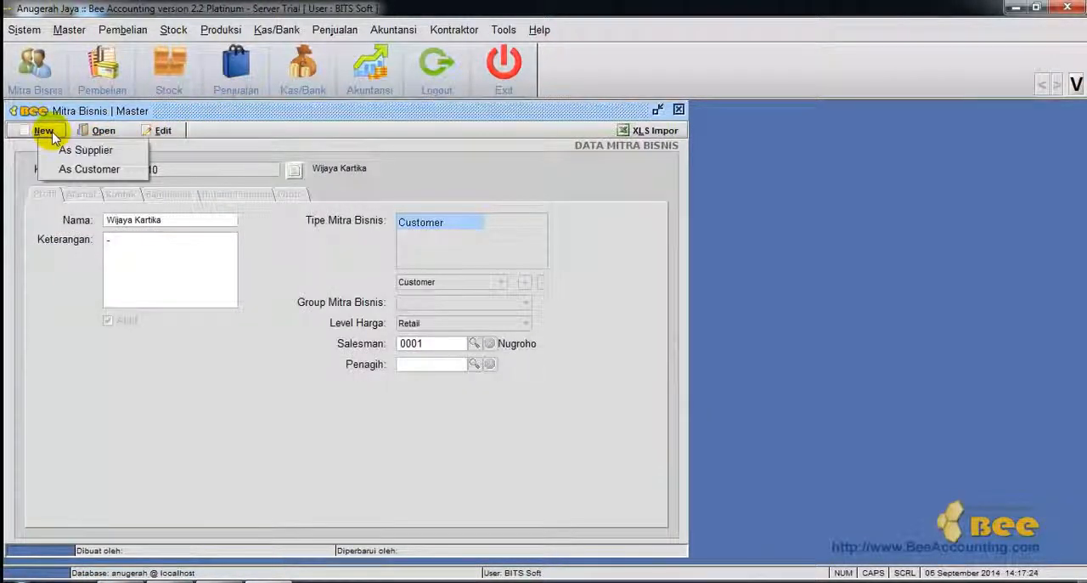
{"action": "left_click", "coordinate": [81, 150]}
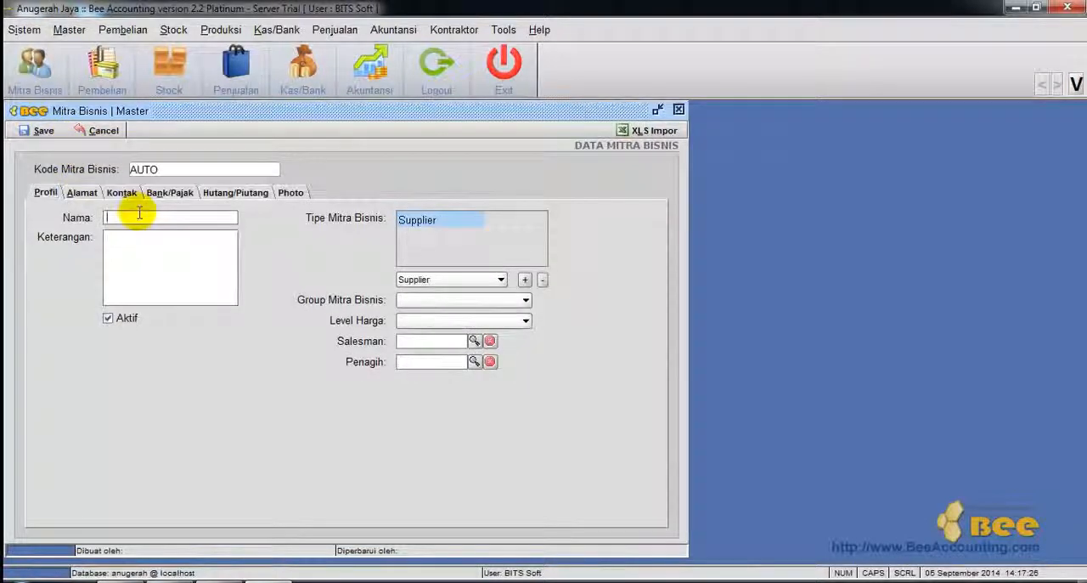
{"action": "key", "text": "Tab"}
{"action": "type", "text": "-"}
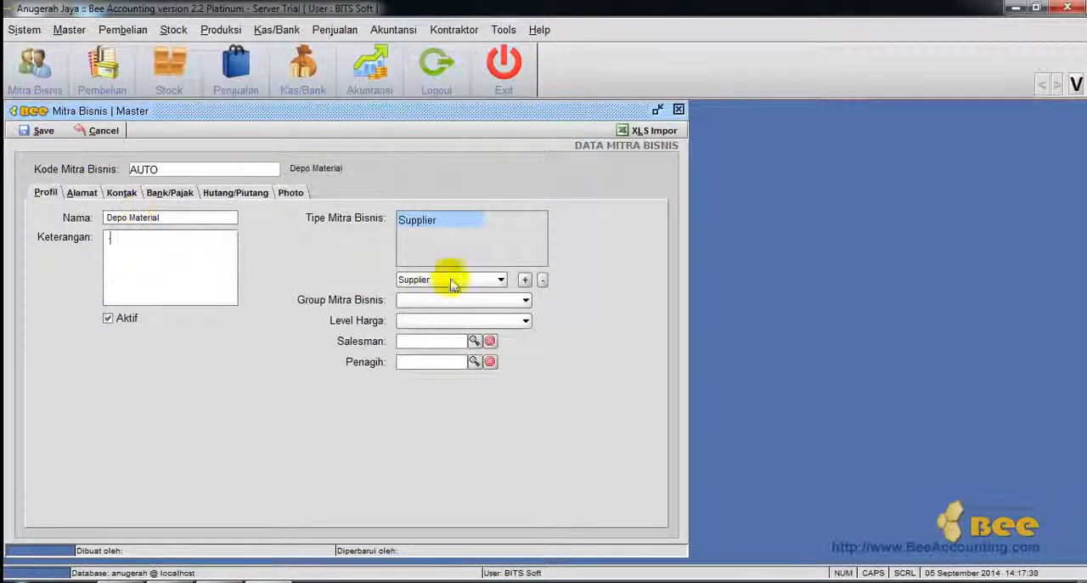
Add Customer as a second partner type for Depo Material and keep its price level at Retail.
{"action": "left_click", "coordinate": [500, 280]}
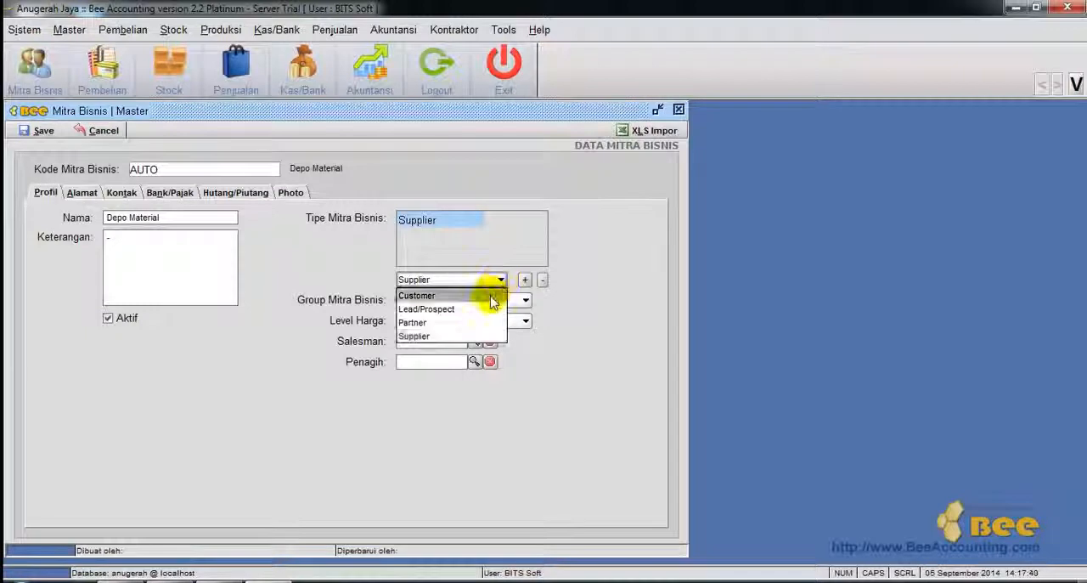
{"action": "left_click", "coordinate": [493, 296]}
{"action": "left_click", "coordinate": [525, 281]}
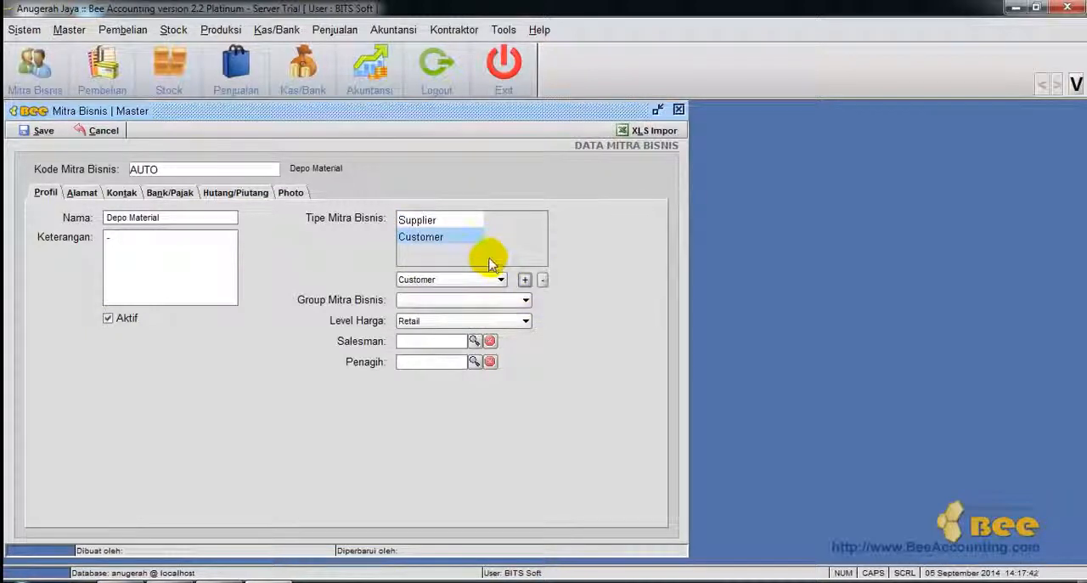
{"action": "left_click", "coordinate": [450, 320]}
{"action": "left_click", "coordinate": [453, 336]}
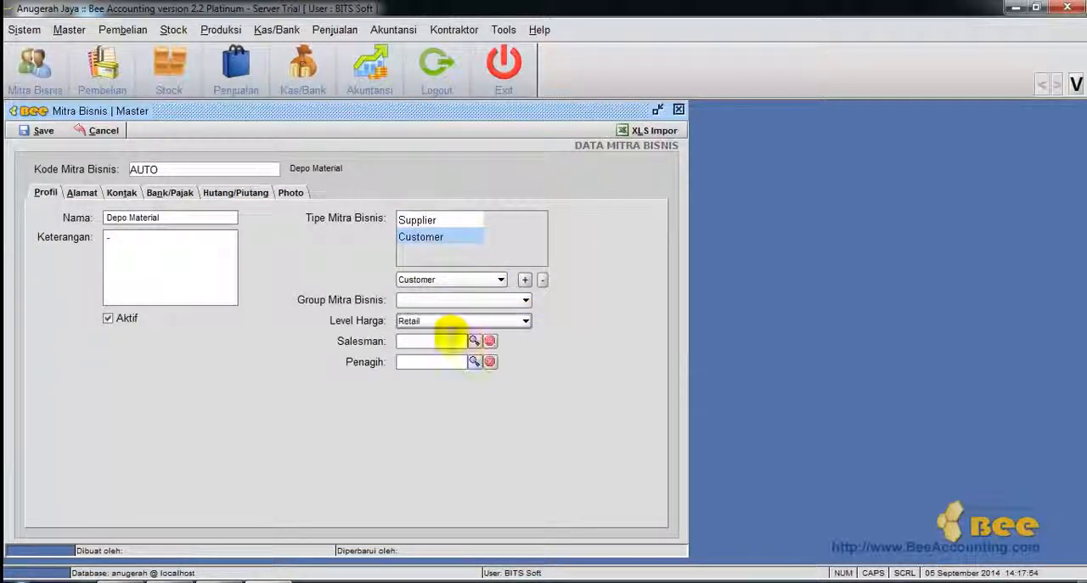
Add an address described as Toko with street, city Surabaya, telephone, fax and "-" as postal code, used for billing and shipping.
{"action": "left_click", "coordinate": [83, 193]}
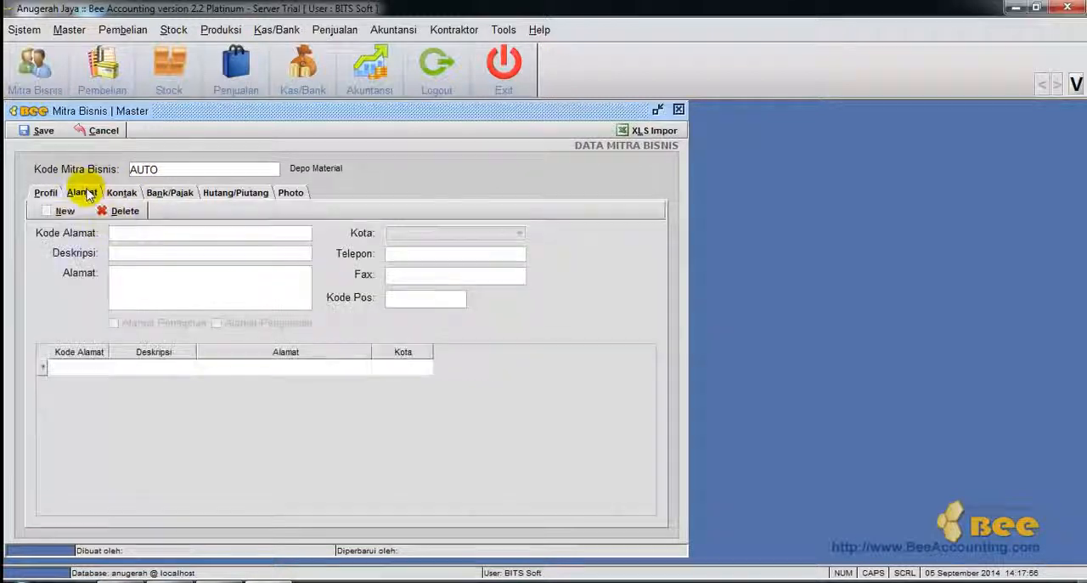
{"action": "left_click", "coordinate": [63, 211]}
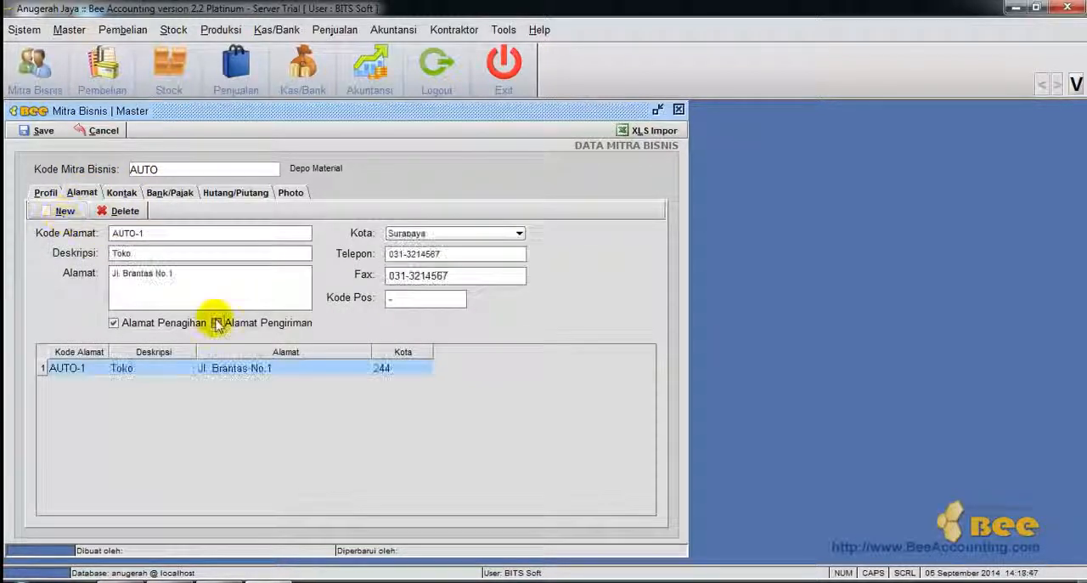
Create two contact records for Depo Material and enter the second contact's name with the title Bpk.
{"action": "left_click", "coordinate": [122, 193]}
{"action": "left_click", "coordinate": [70, 215]}
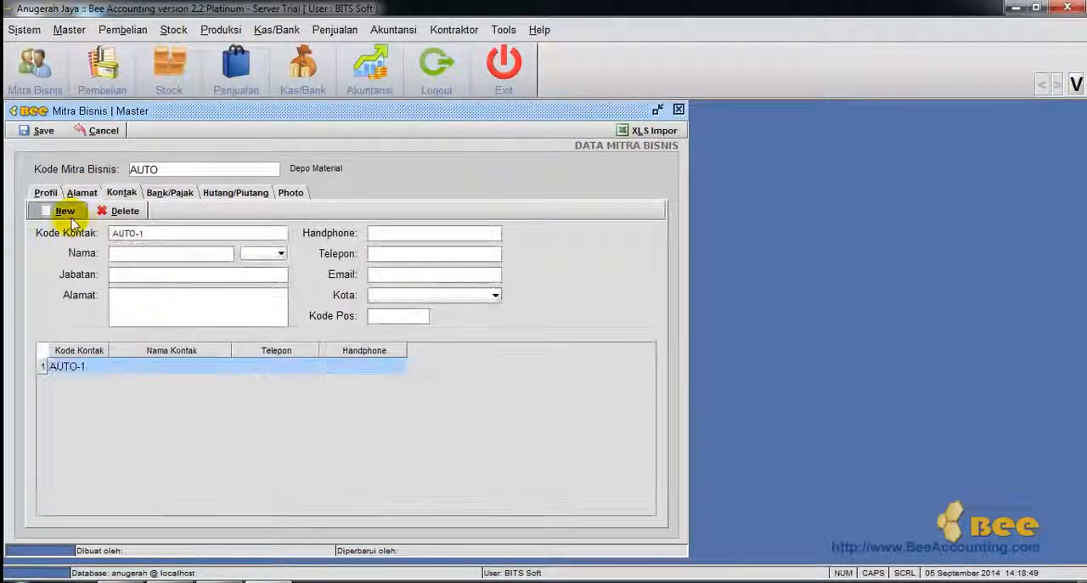
{"action": "left_click", "coordinate": [61, 212]}
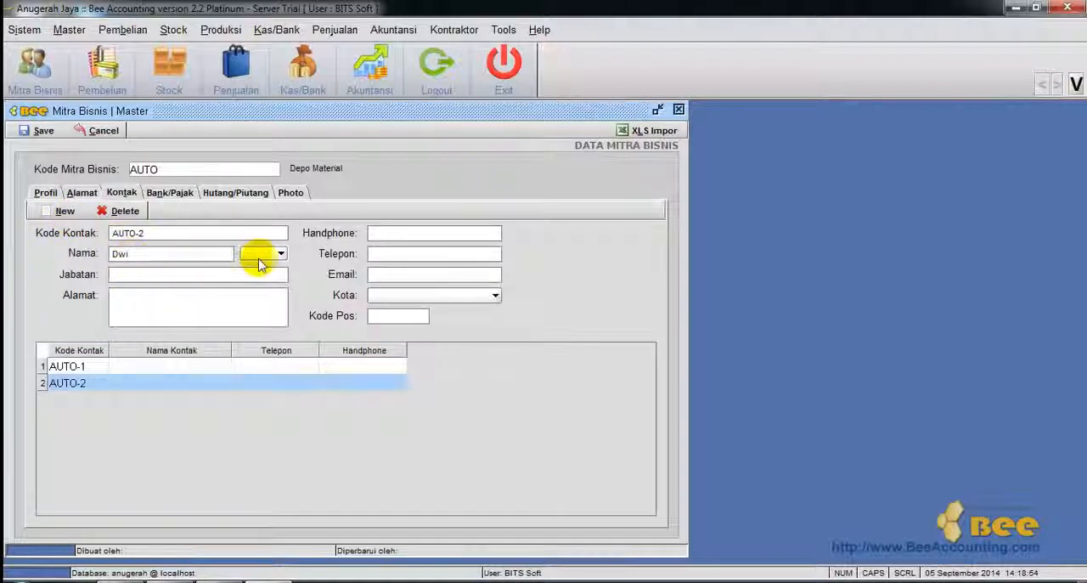
{"action": "left_click", "coordinate": [263, 253]}
{"action": "left_click", "coordinate": [254, 265]}
Set the second contact's position to Admin and fill in the street address, mobile and telephone numbers, with "-" as e-mail.
{"action": "left_click", "coordinate": [195, 276]}
{"action": "type", "text": "Admin"}
{"action": "left_click", "coordinate": [179, 313]}
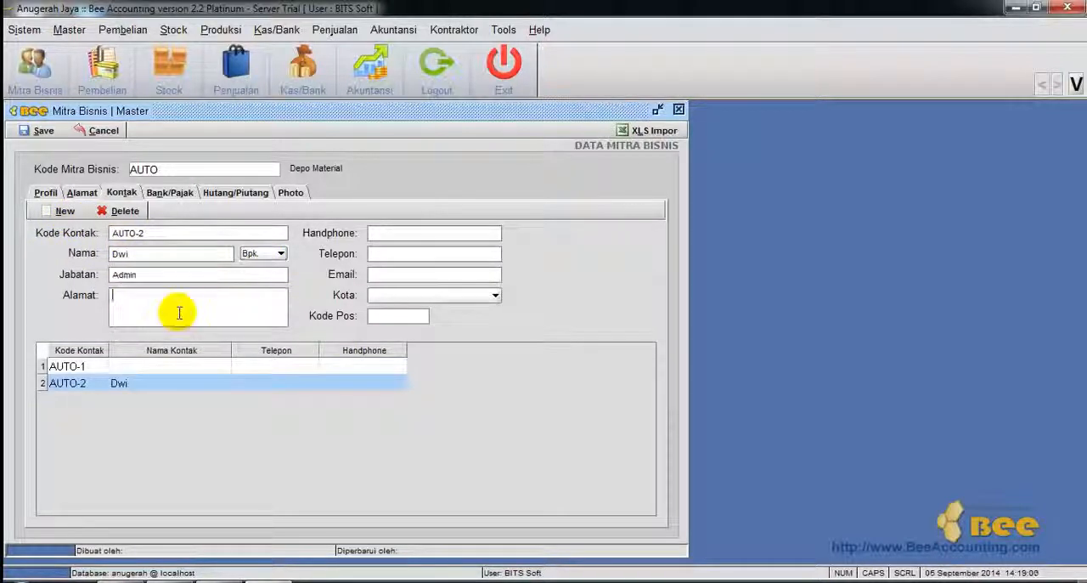
{"action": "left_click", "coordinate": [440, 235]}
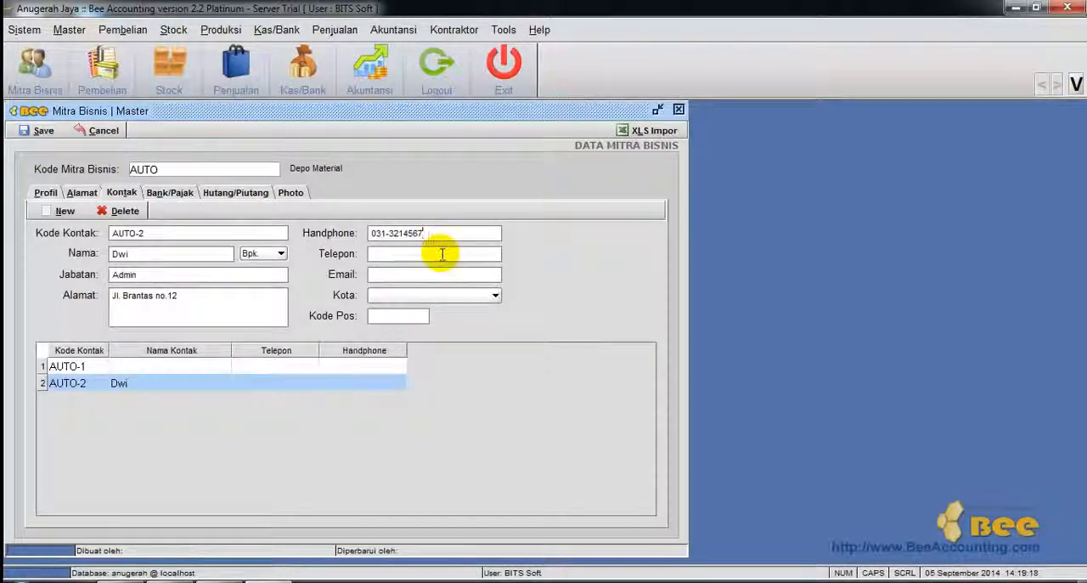
{"action": "left_click", "coordinate": [443, 254]}
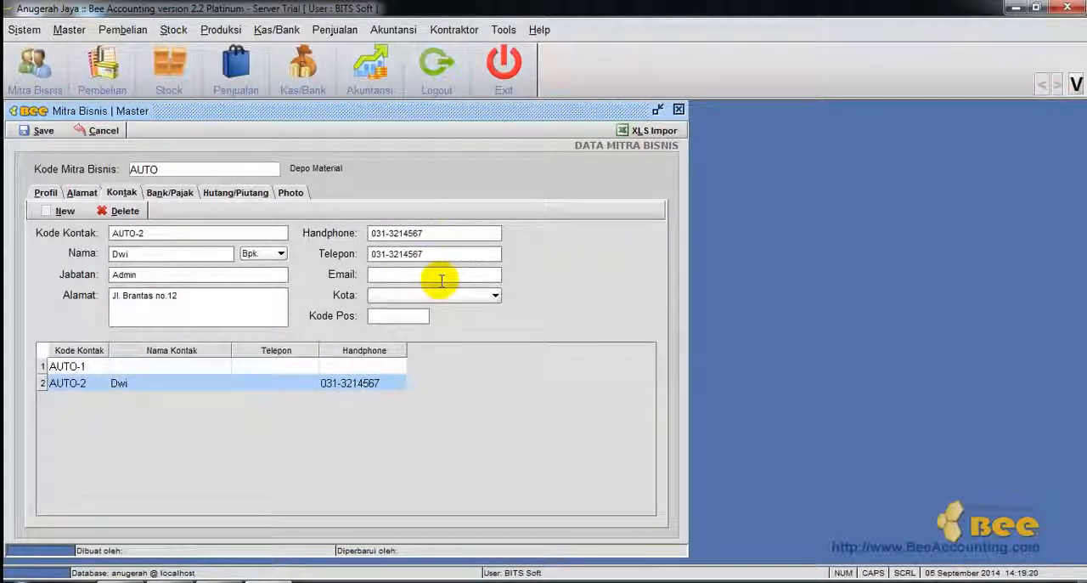
Set Depo Material's bank to Mandiri with account number and holder's name, and turn off tax for purchases and sales.
{"action": "left_click", "coordinate": [178, 193]}
{"action": "type", "text": "Mandiri"}
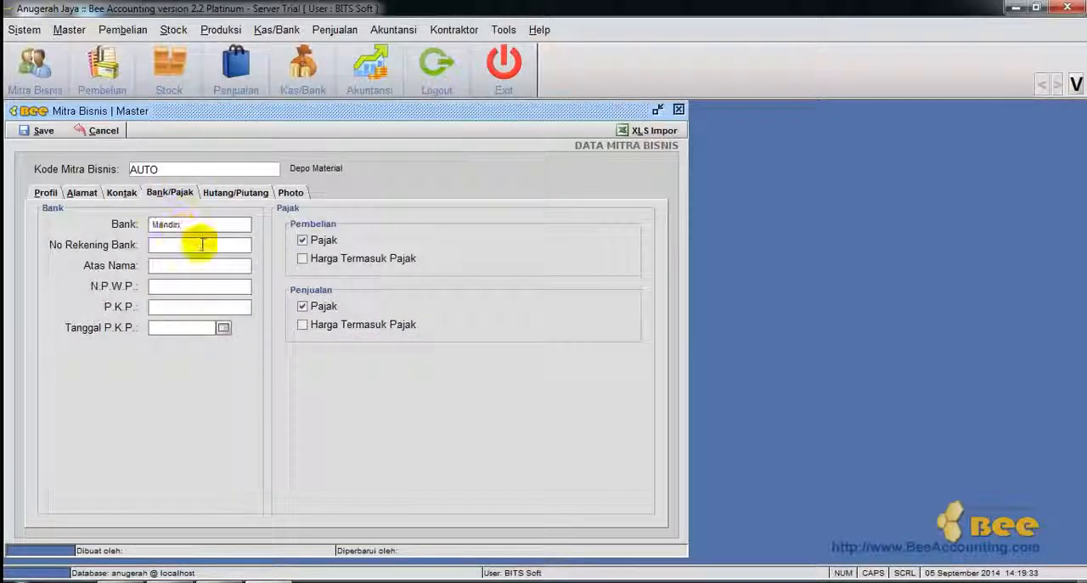
{"action": "left_click", "coordinate": [202, 245]}
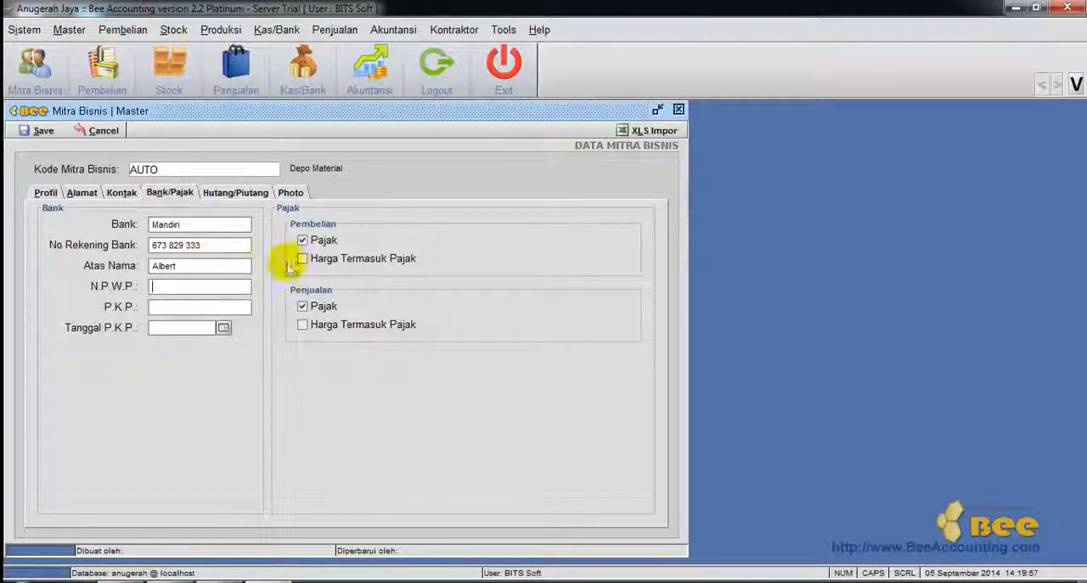
{"action": "left_click", "coordinate": [302, 306]}
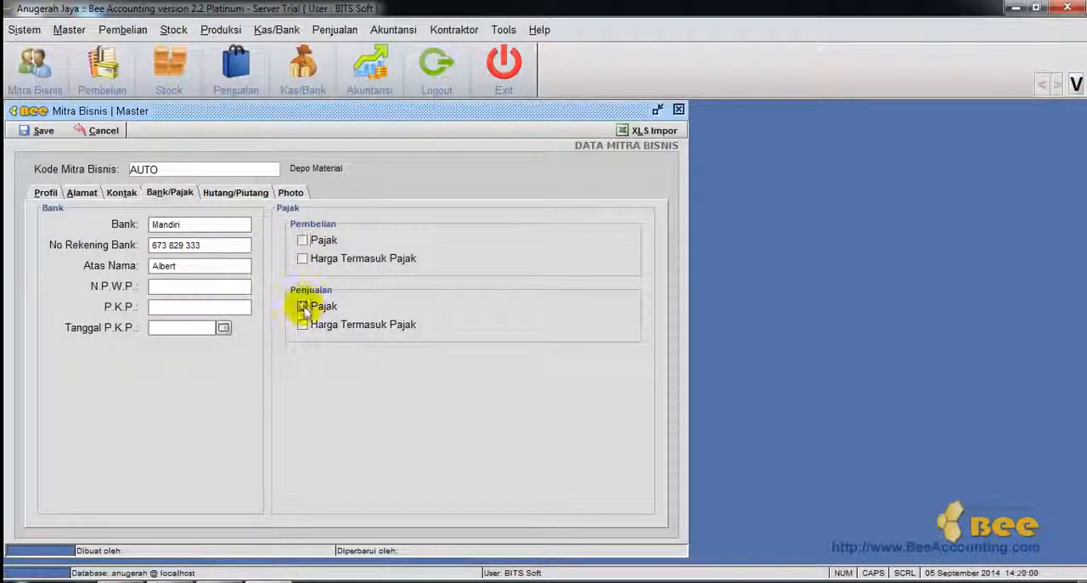
Add US Dollar as a currency and set purchases to Credit with tempo 60, a debt limit and a frequency limit of 3.
{"action": "left_click", "coordinate": [235, 192]}
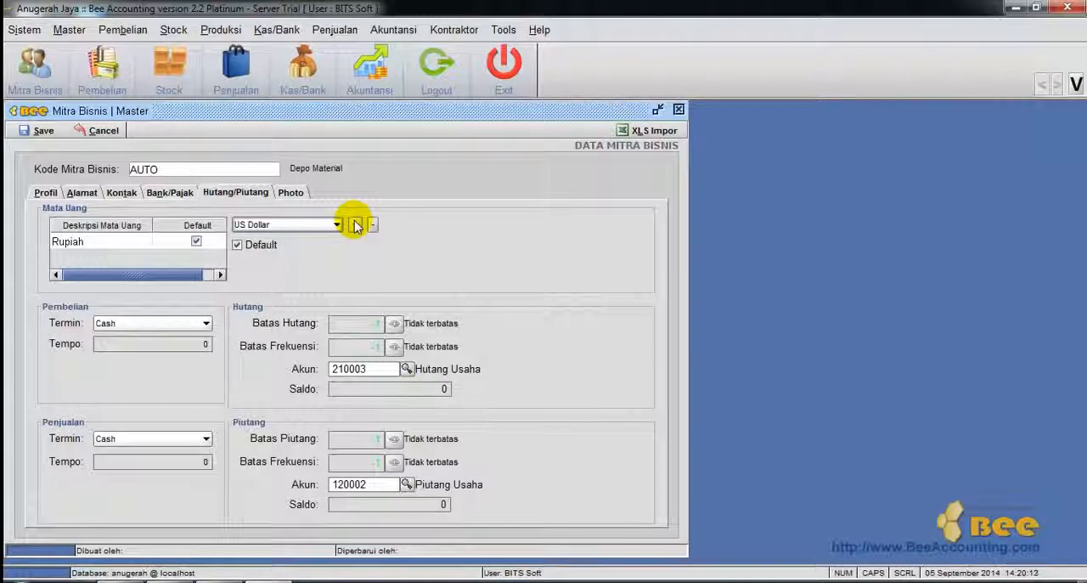
{"action": "left_click", "coordinate": [356, 226]}
{"action": "left_click", "coordinate": [124, 324]}
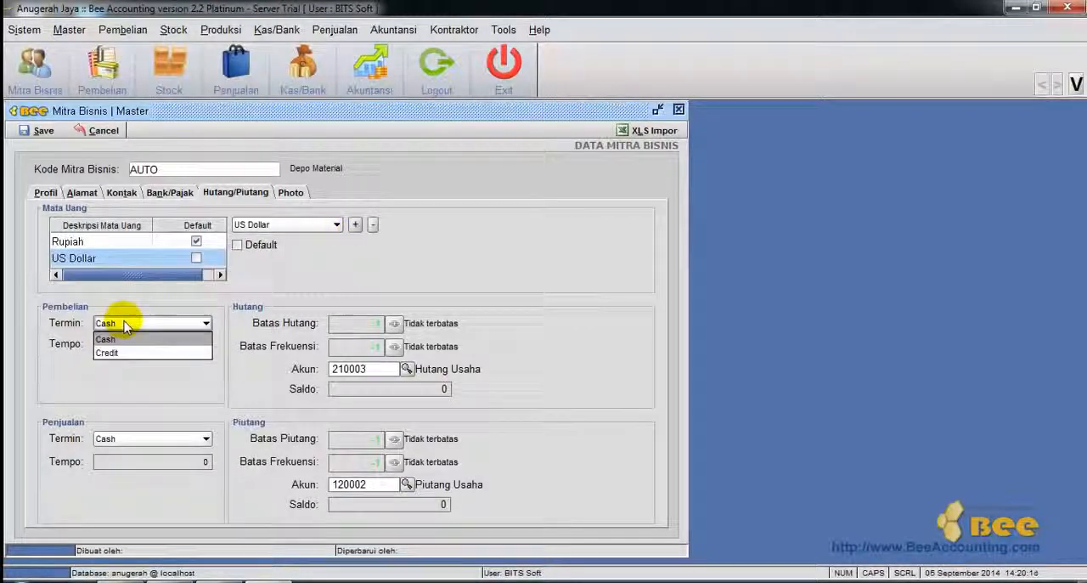
{"action": "left_click", "coordinate": [195, 352]}
{"action": "left_click", "coordinate": [395, 324]}
{"action": "left_click", "coordinate": [395, 347]}
{"action": "type", "text": "3"}
Set sales to Credit with tempo 50, a receivables limit and a frequency limit of 4, and save Depo Material.
{"action": "left_click", "coordinate": [204, 438]}
{"action": "left_click", "coordinate": [180, 461]}
{"action": "key", "text": "BackSpace"}
{"action": "key", "text": "BackSpace"}
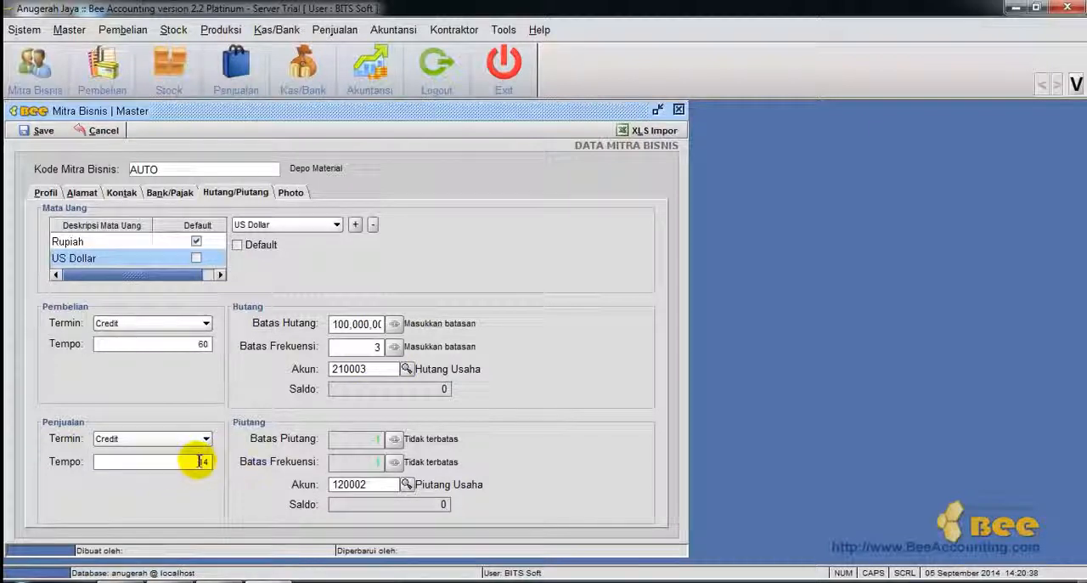
{"action": "type", "text": "50"}
{"action": "left_click", "coordinate": [394, 438]}
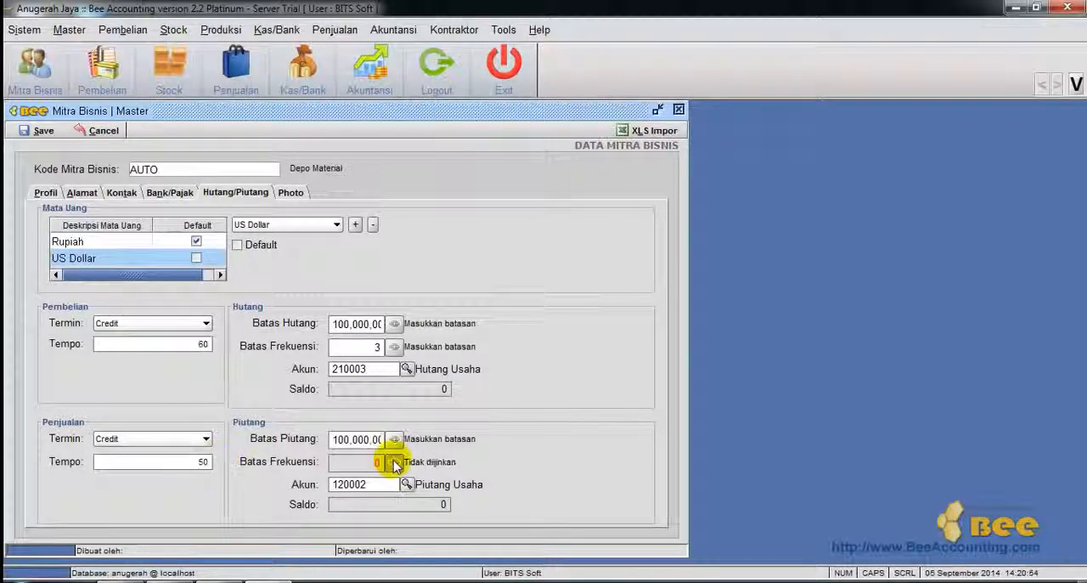
{"action": "left_click", "coordinate": [394, 461]}
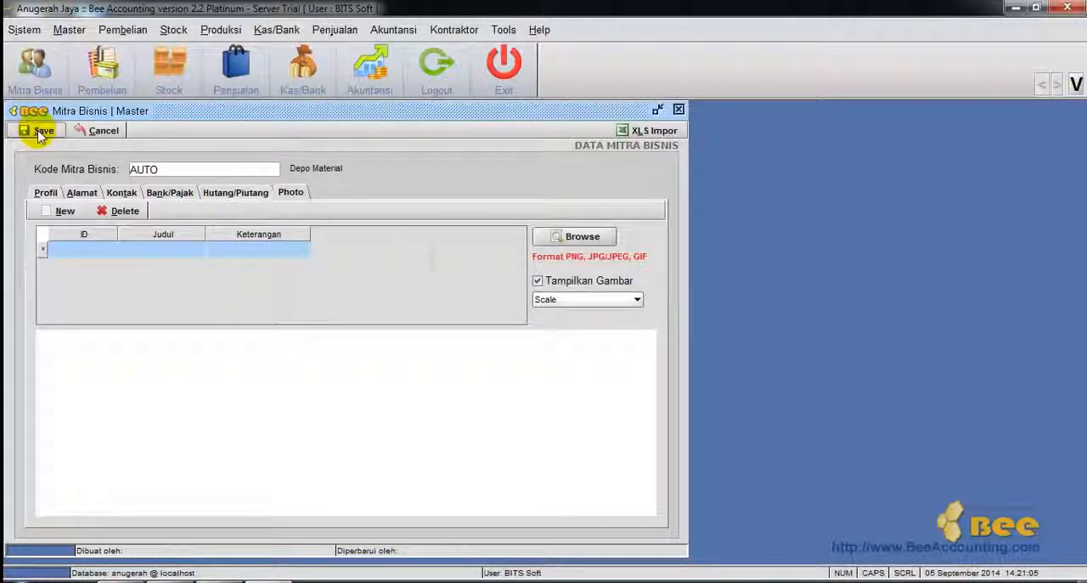
{"action": "left_click", "coordinate": [40, 132]}
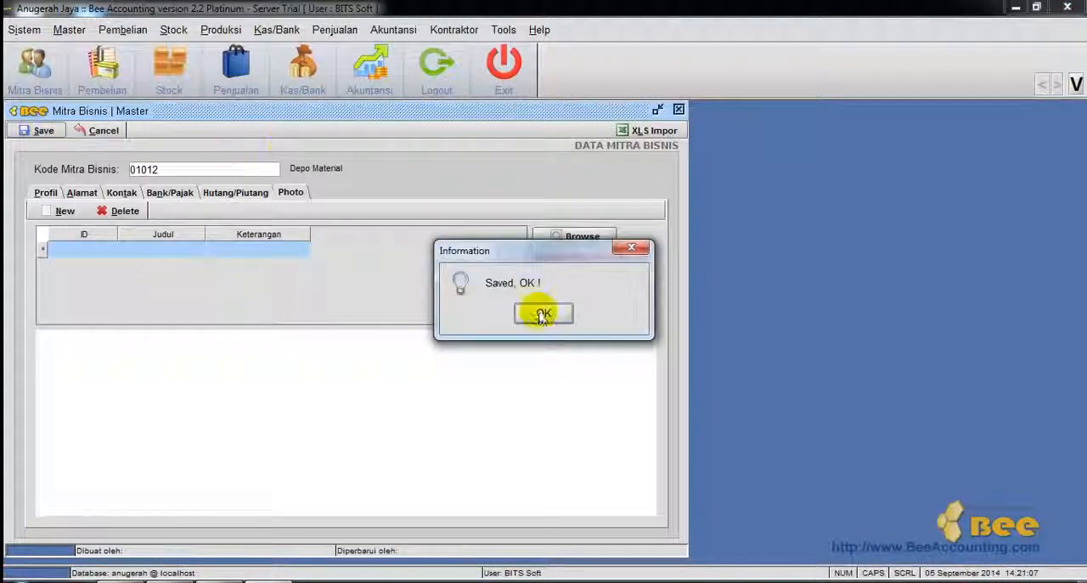